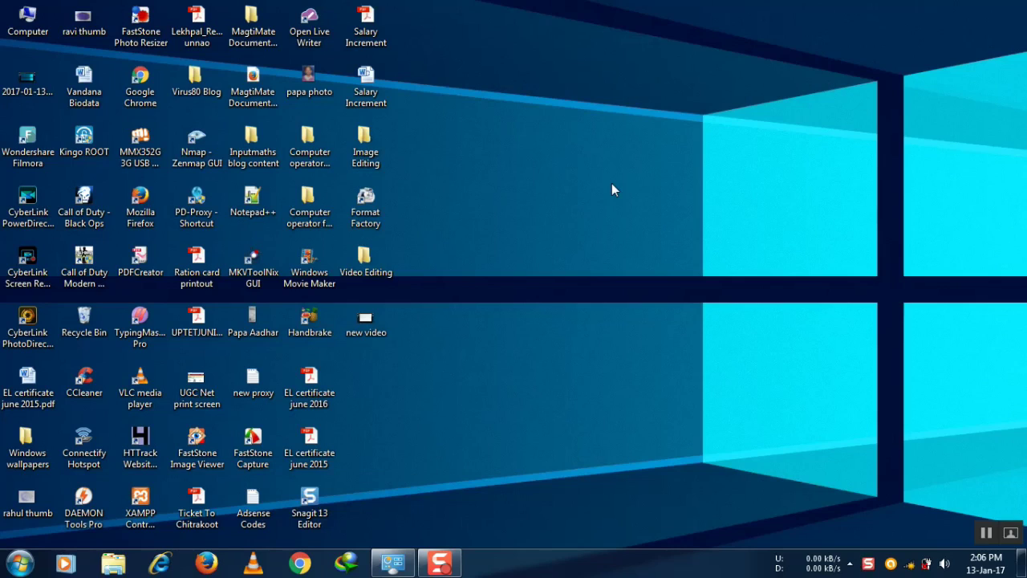
{"action": "right_click", "coordinate": [554, 219]}
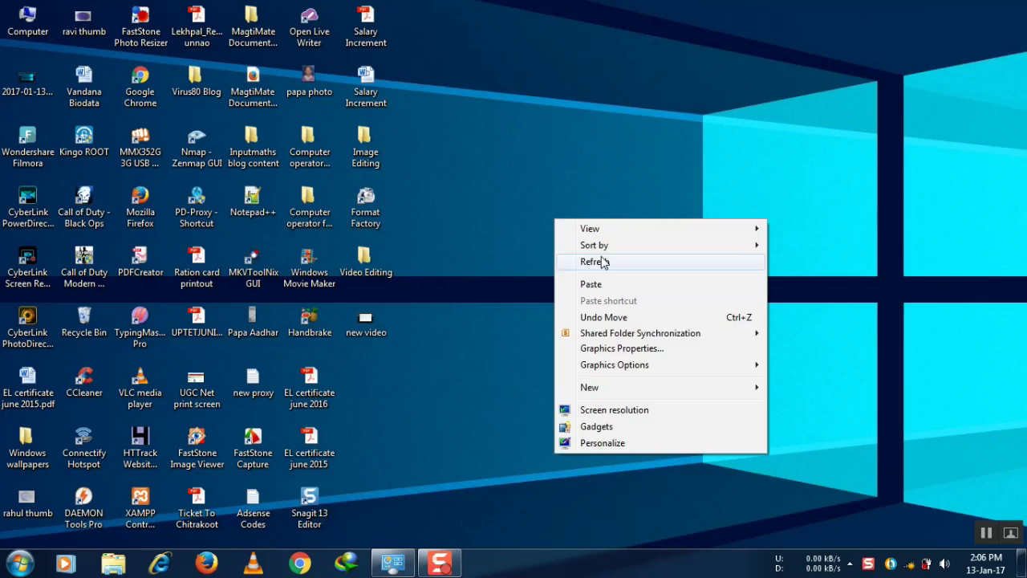
{"action": "left_click", "coordinate": [592, 263]}
{"action": "right_click", "coordinate": [534, 220]}
{"action": "left_click", "coordinate": [574, 264]}
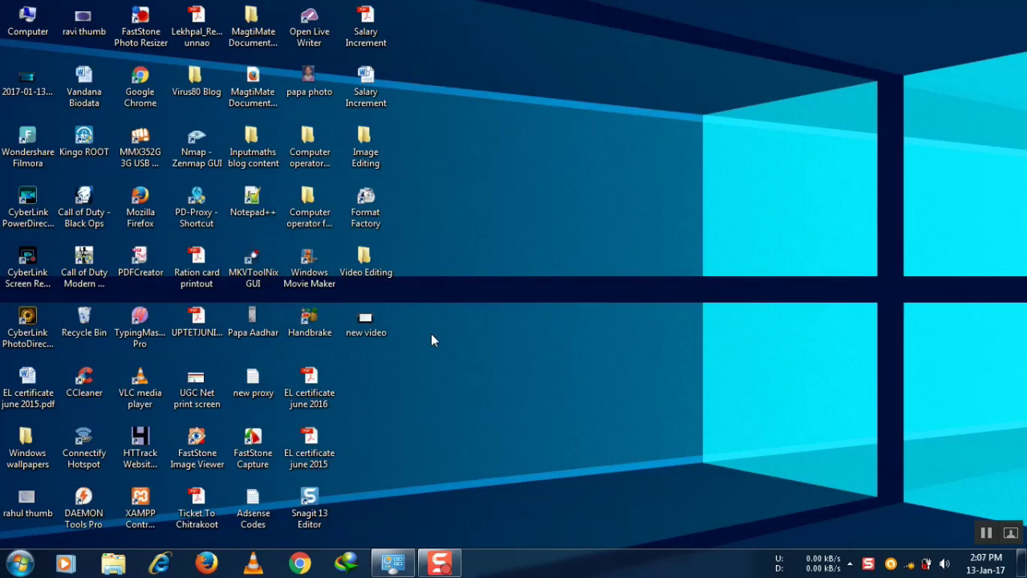
{"action": "left_click", "coordinate": [311, 324]}
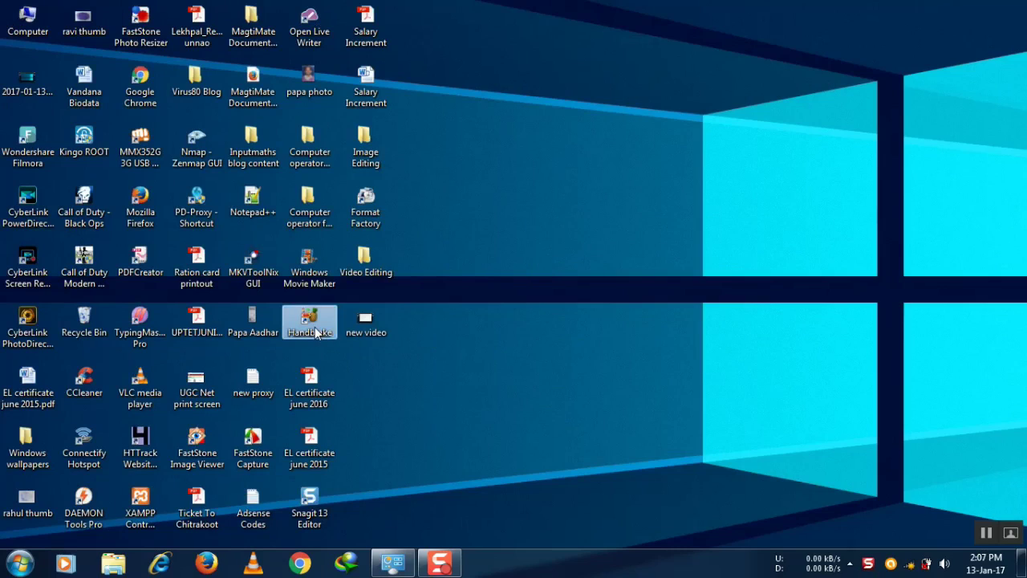
{"action": "right_click", "coordinate": [470, 258]}
{"action": "left_click", "coordinate": [507, 302]}
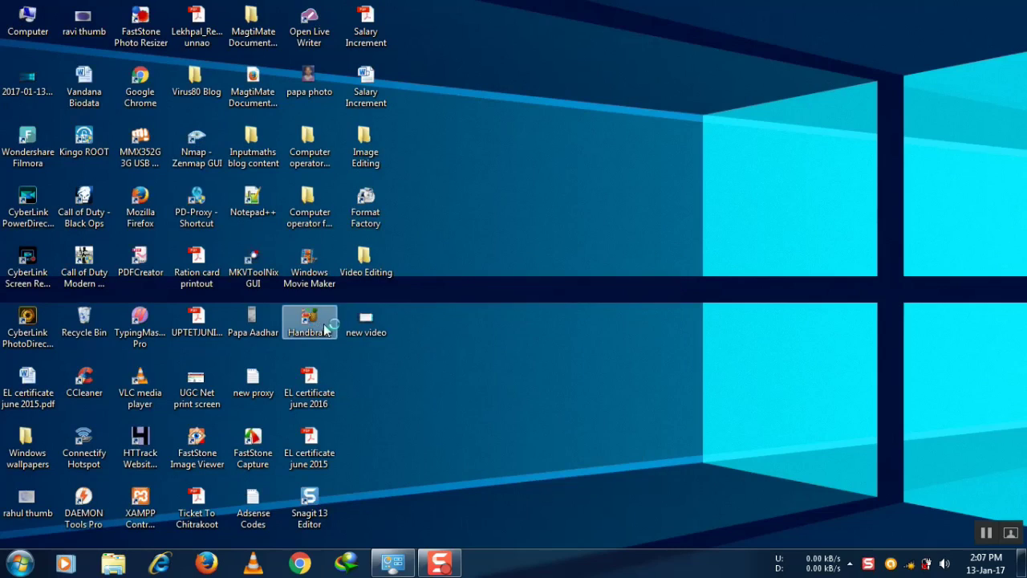
{"action": "left_click", "coordinate": [321, 325]}
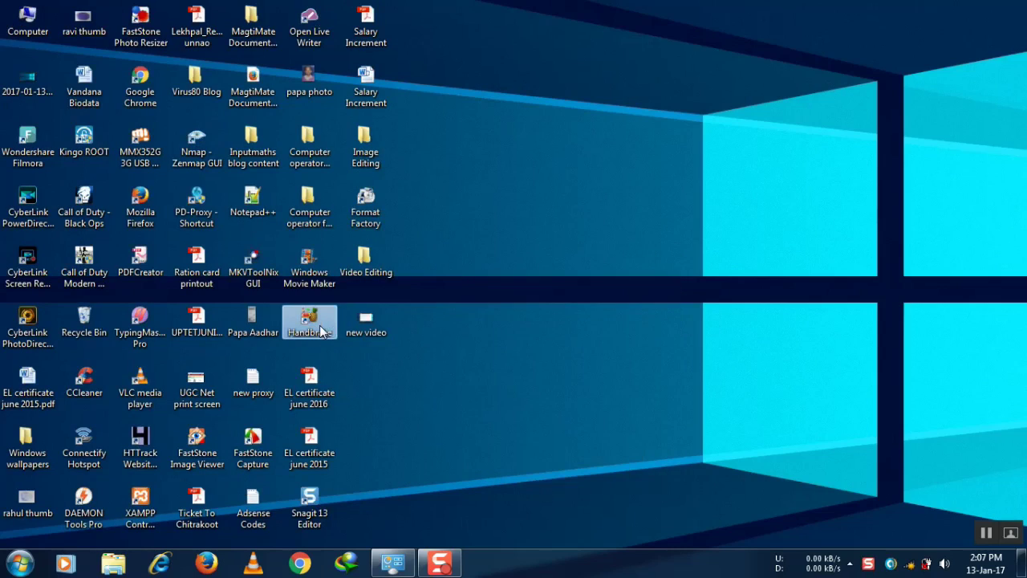
{"action": "right_click", "coordinate": [454, 294]}
{"action": "left_click", "coordinate": [493, 336]}
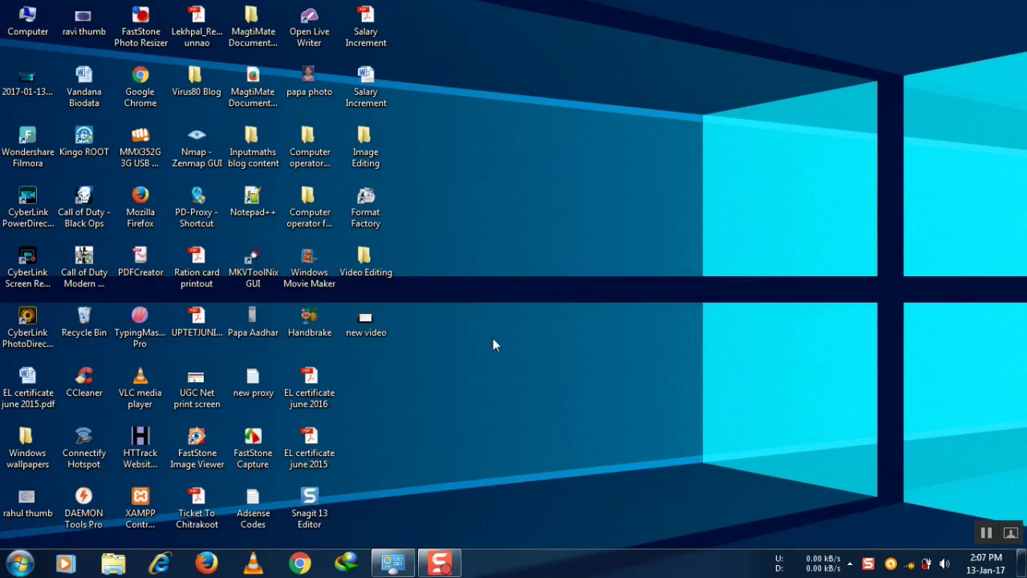
Check the file size of the new video file on the desktop in its properties, and close them
{"action": "right_click", "coordinate": [367, 330]}
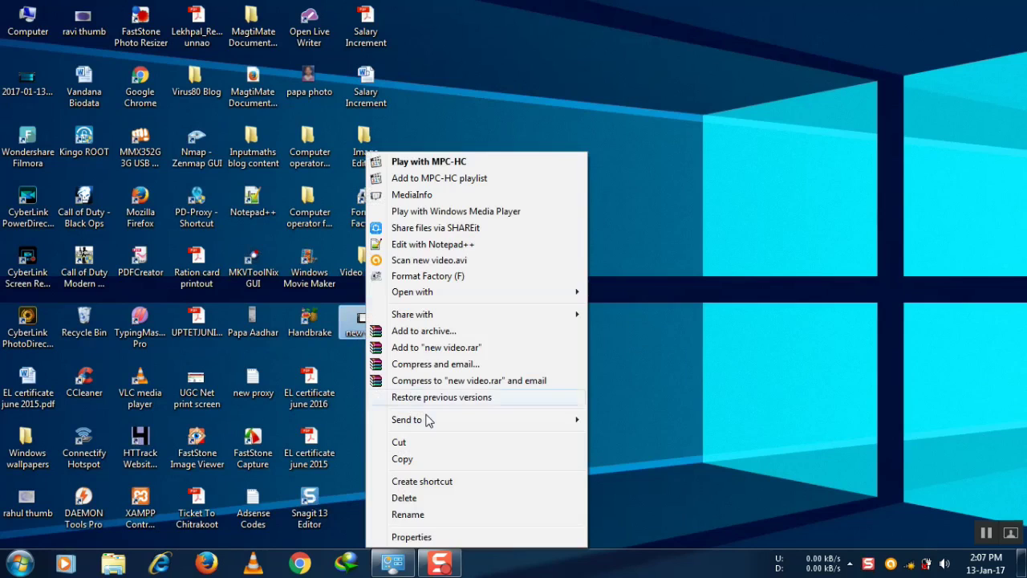
{"action": "left_click", "coordinate": [424, 536]}
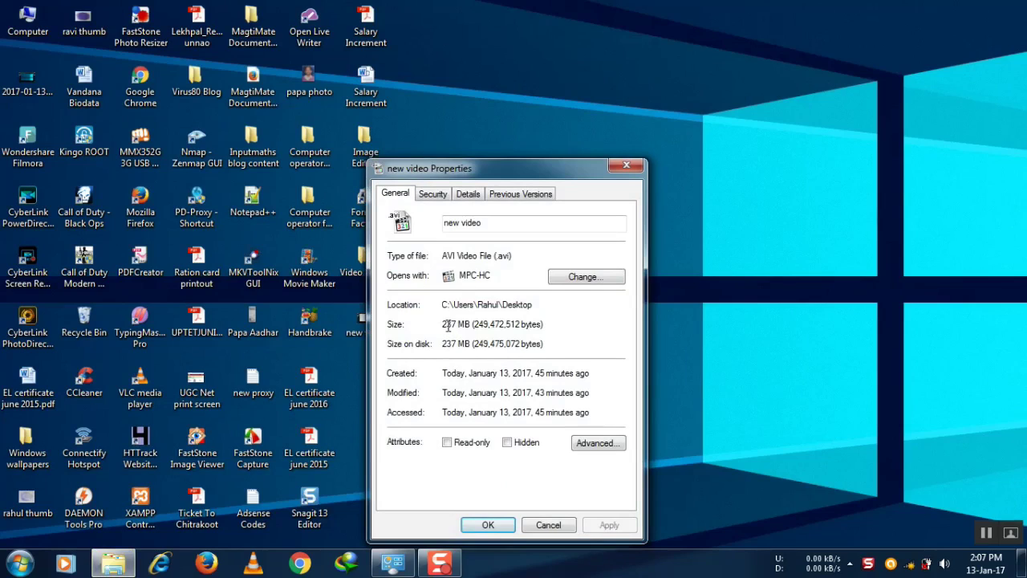
{"action": "left_click", "coordinate": [489, 525]}
{"action": "right_click", "coordinate": [529, 289]}
{"action": "left_click", "coordinate": [532, 294]}
{"action": "right_click", "coordinate": [562, 293]}
{"action": "left_click", "coordinate": [561, 300]}
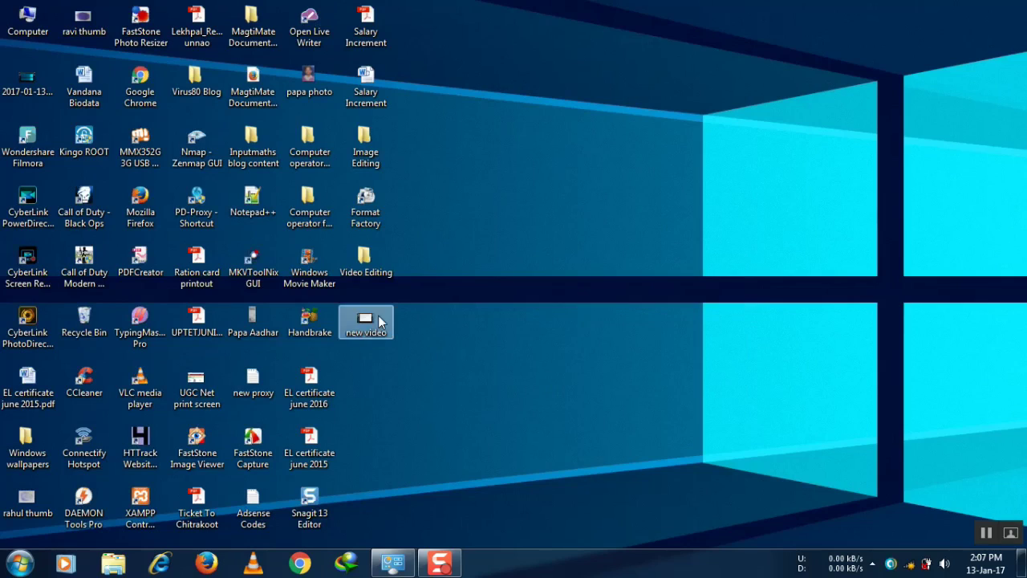
Play the new video file from the desktop briefly to preview its content, and close the player
{"action": "left_click", "coordinate": [376, 326]}
{"action": "double_click", "coordinate": [376, 326]}
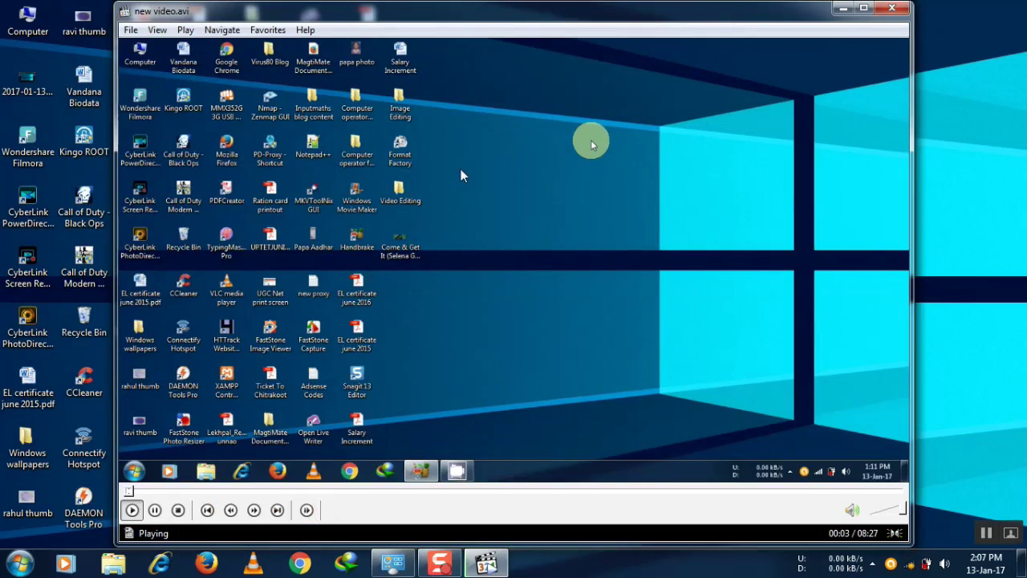
{"action": "left_click", "coordinate": [891, 9]}
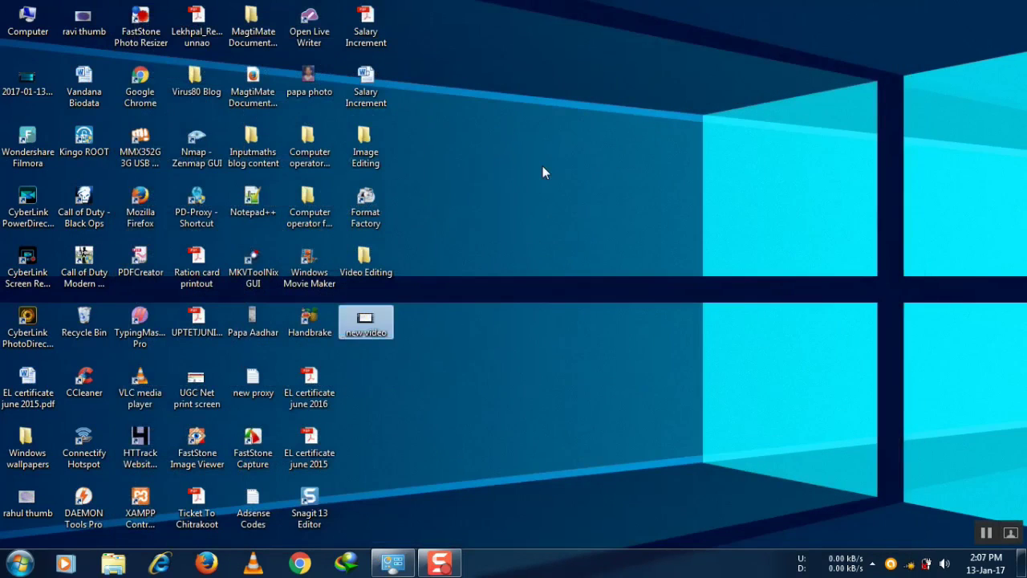
Check the new video file's detailed properties for frame width, frame height and bitrate, and close them
{"action": "right_click", "coordinate": [541, 165]}
{"action": "left_click", "coordinate": [598, 207]}
{"action": "left_click", "coordinate": [371, 329]}
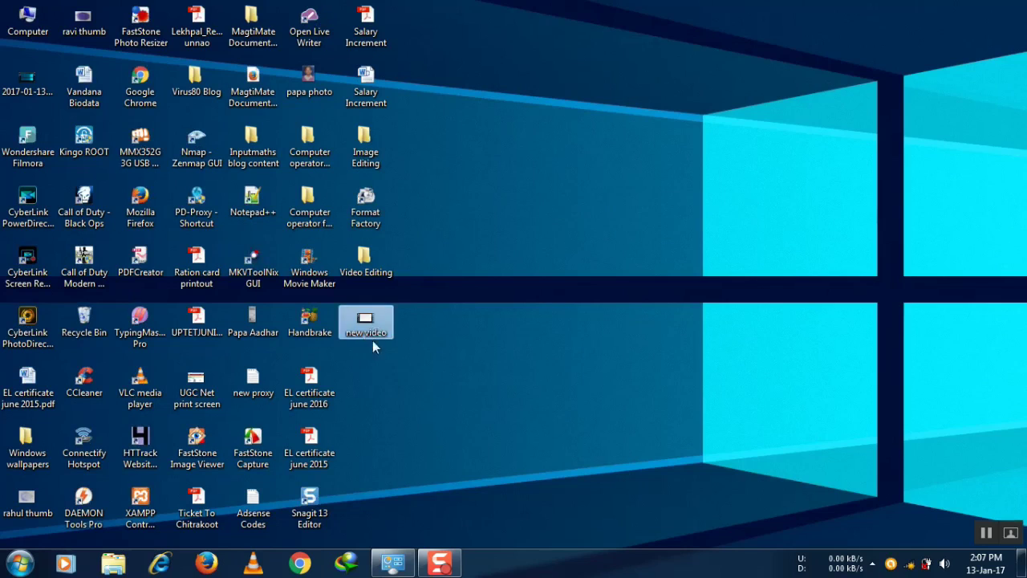
{"action": "right_click", "coordinate": [372, 340]}
{"action": "left_click", "coordinate": [419, 541]}
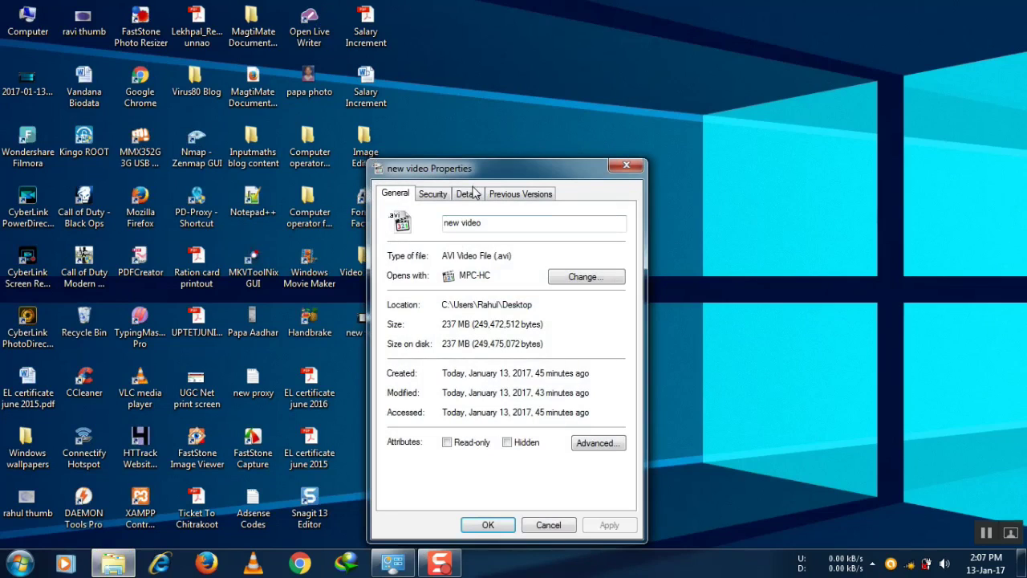
{"action": "left_click", "coordinate": [468, 194]}
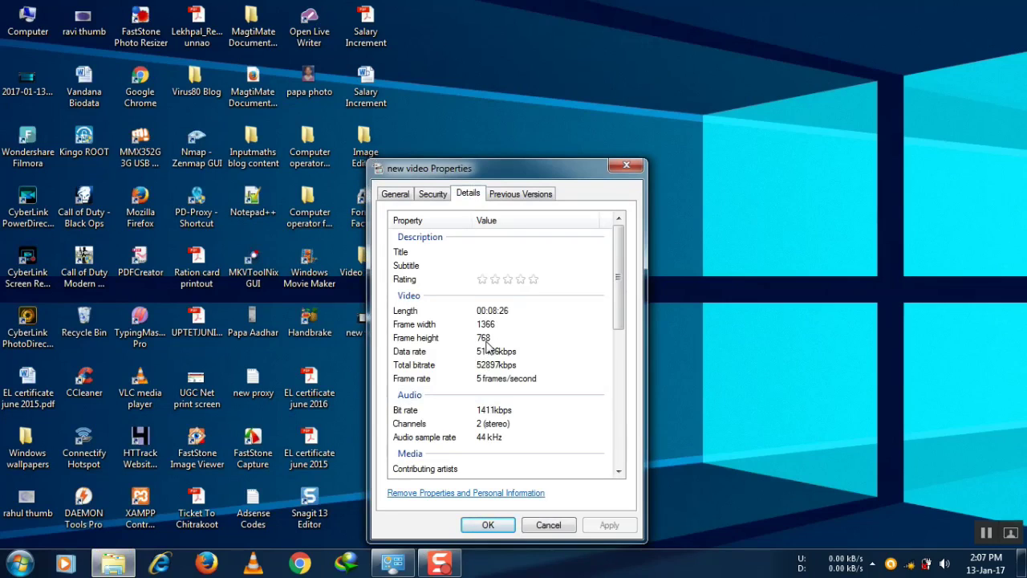
{"action": "left_click", "coordinate": [507, 523]}
{"action": "right_click", "coordinate": [495, 243]}
{"action": "left_click", "coordinate": [534, 287]}
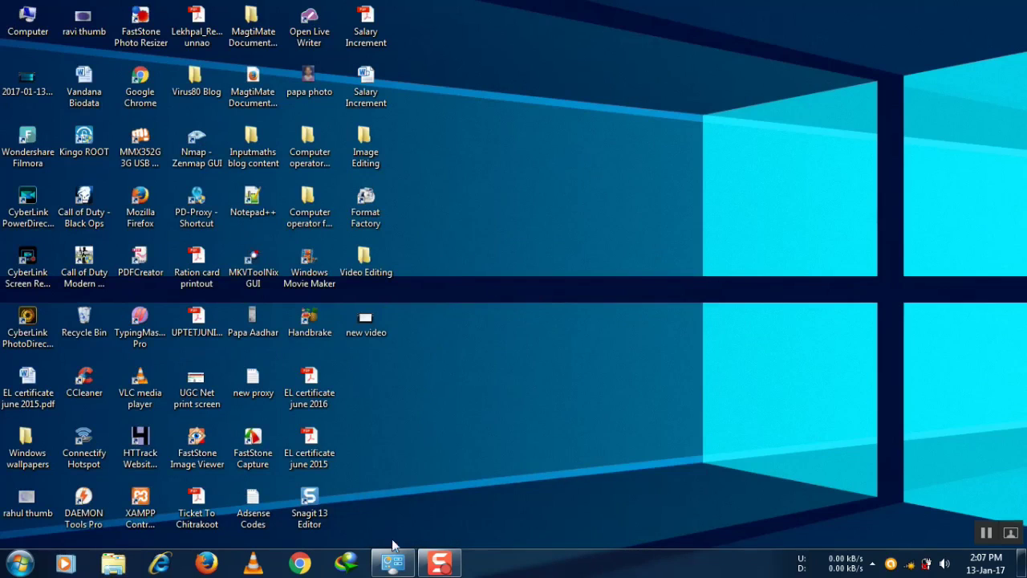
Launch HandBrake and load the new video file from the Desktop as the source
{"action": "left_click", "coordinate": [318, 333]}
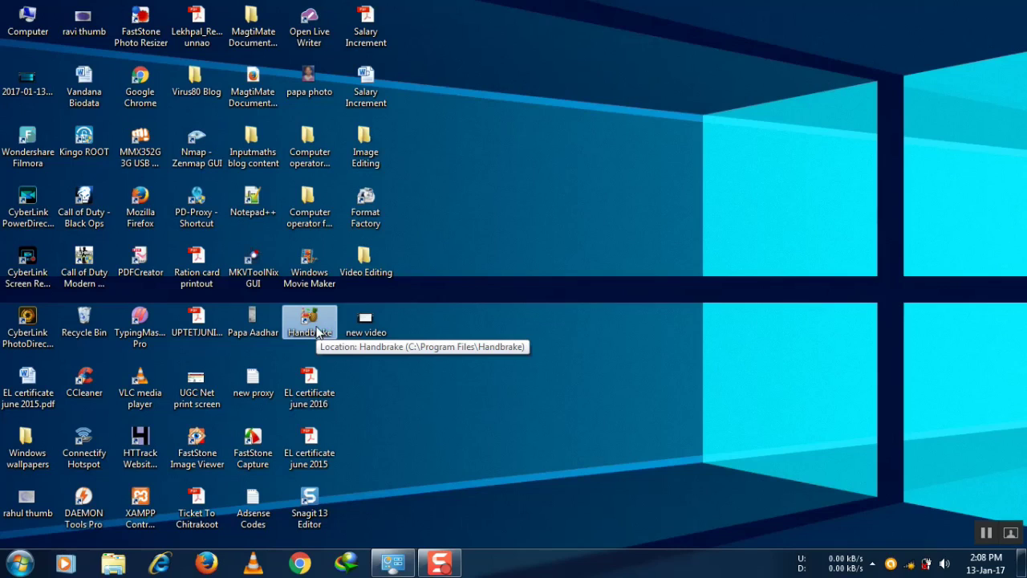
{"action": "double_click", "coordinate": [318, 333]}
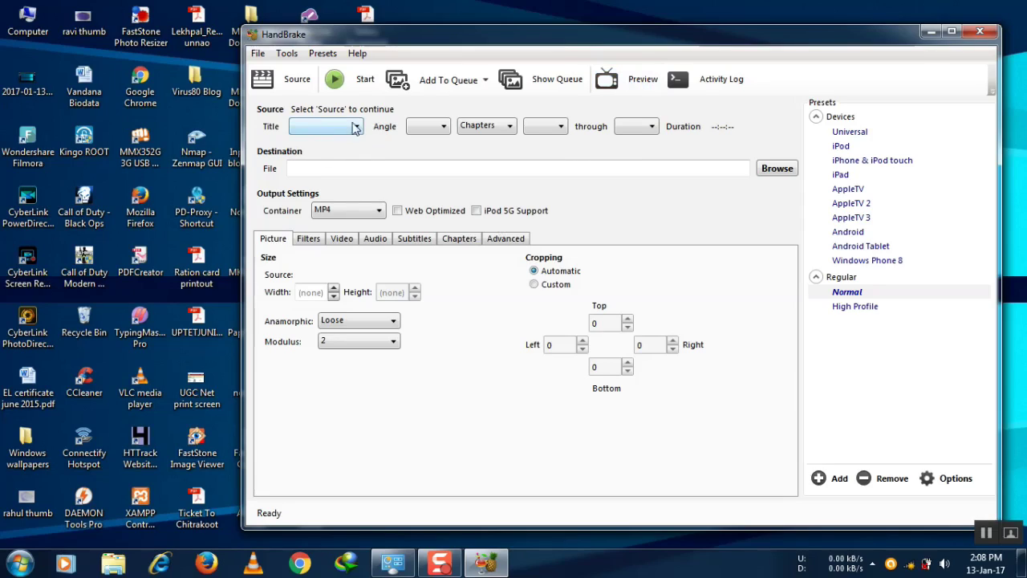
{"action": "left_click", "coordinate": [297, 79]}
{"action": "left_click", "coordinate": [321, 228]}
{"action": "key", "text": "n"}
{"action": "key", "text": "n"}
{"action": "key", "text": "n"}
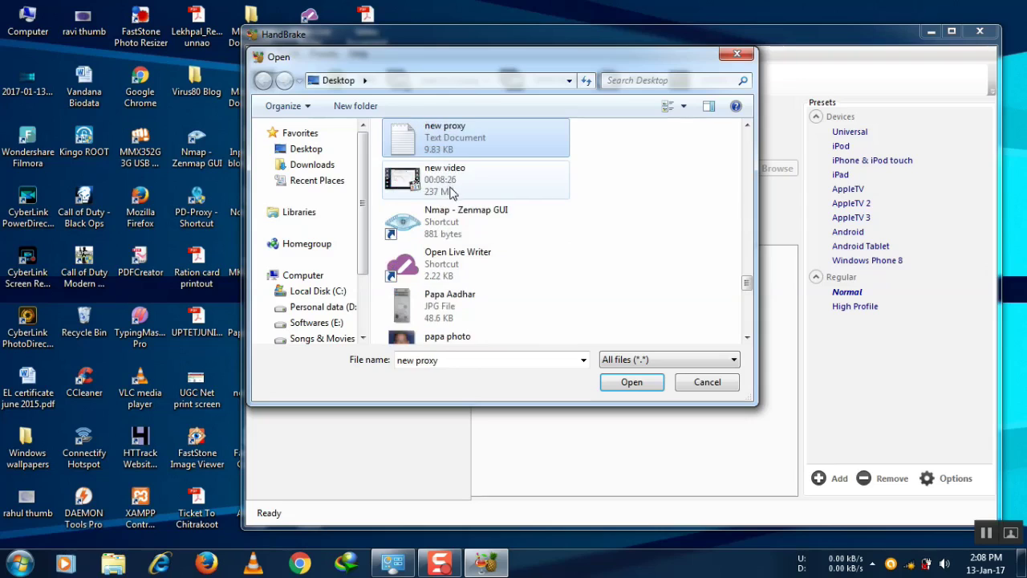
{"action": "left_click", "coordinate": [450, 183]}
{"action": "left_click", "coordinate": [631, 382]}
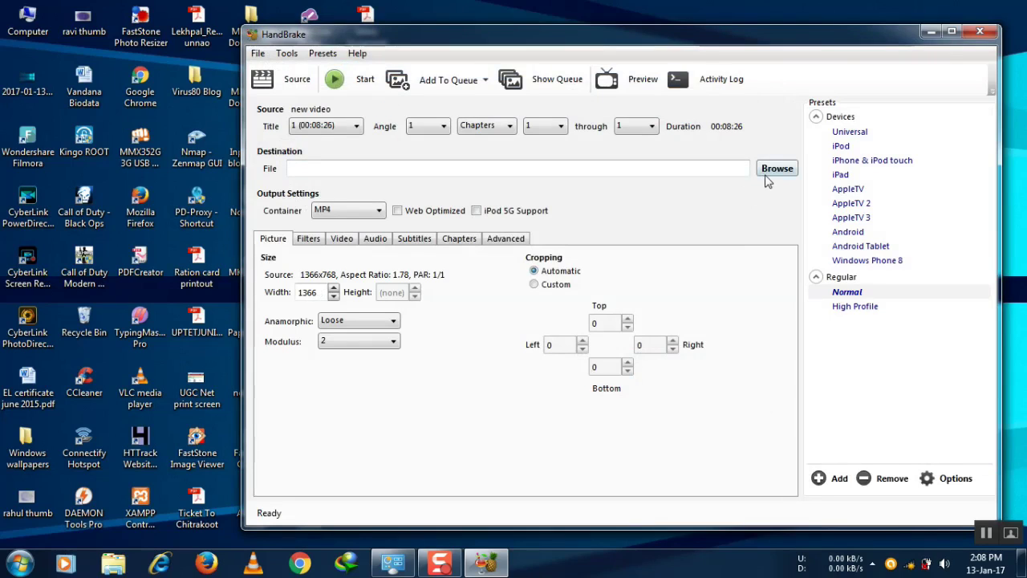
Set the output destination to an mp4 file named compressed on the Desktop
{"action": "left_click", "coordinate": [775, 169]}
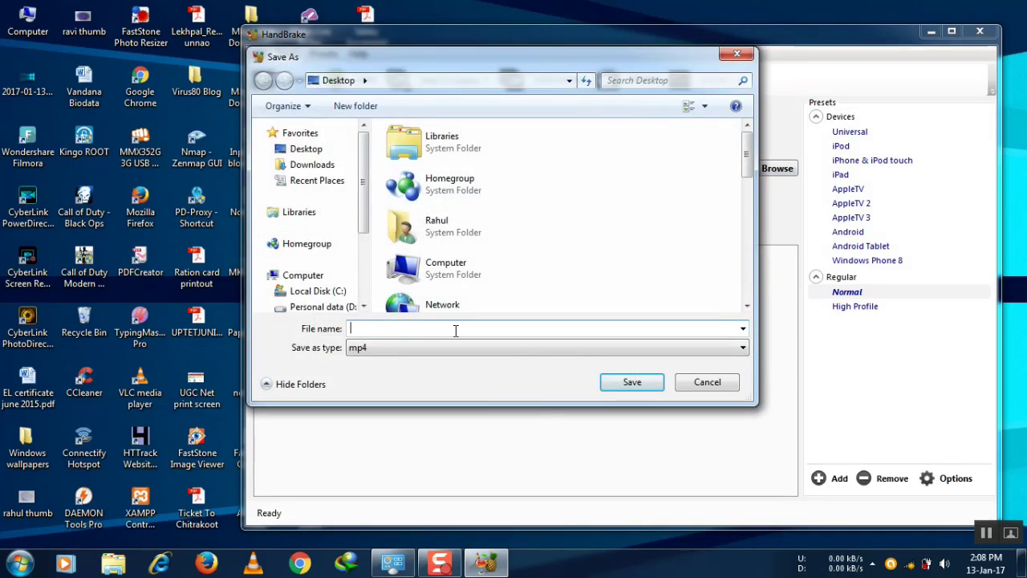
{"action": "type", "text": "co"}
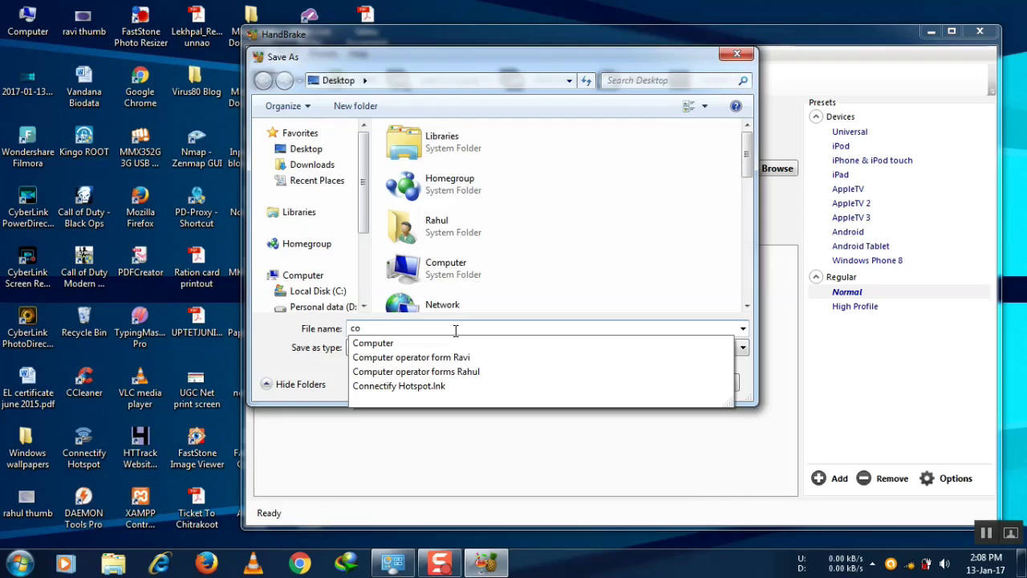
{"action": "type", "text": "mpressed"}
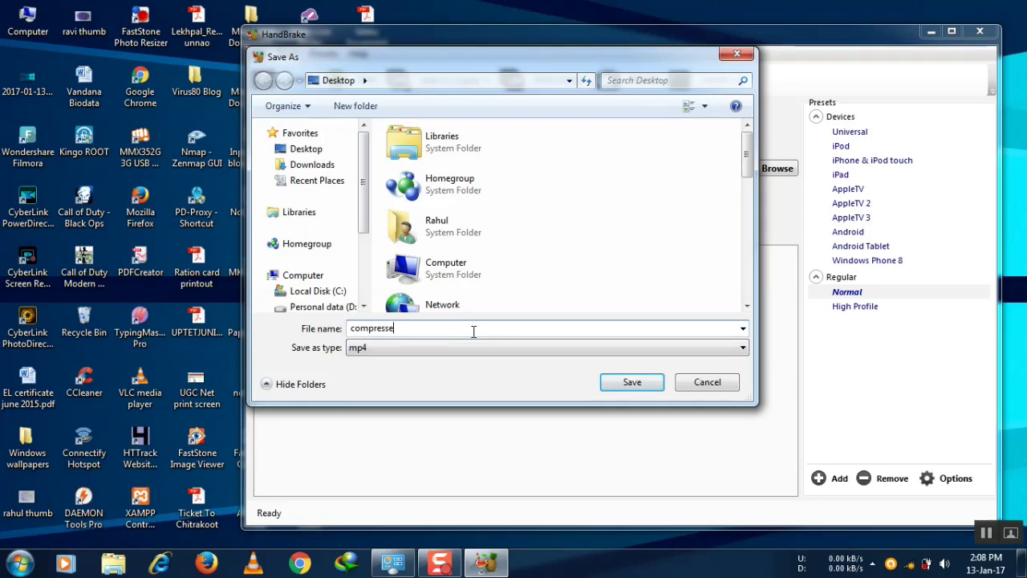
{"action": "left_click", "coordinate": [633, 388]}
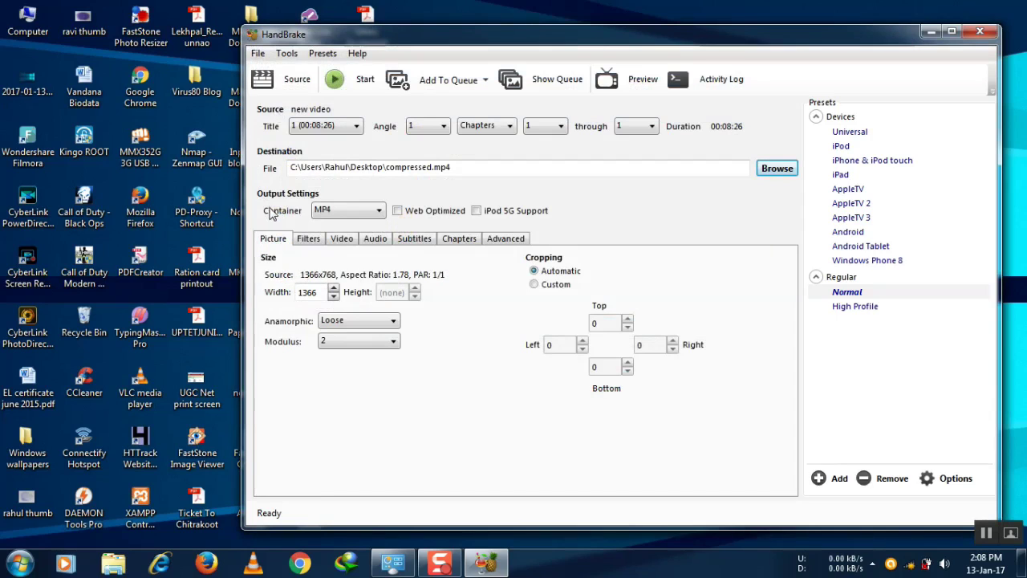
Review the available output container formats, keeping MP4 selected
{"action": "left_click", "coordinate": [379, 210]}
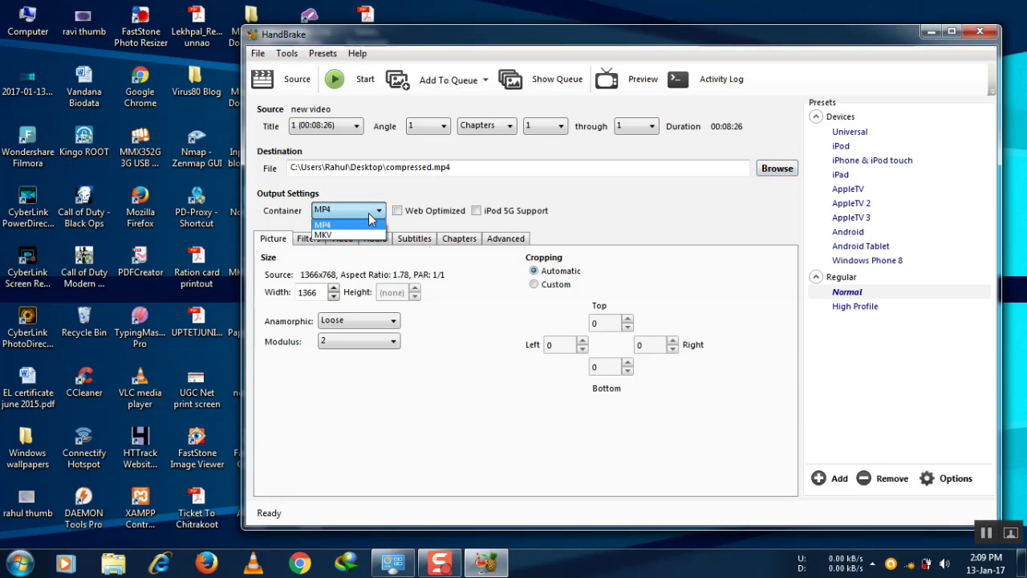
{"action": "left_click", "coordinate": [377, 212]}
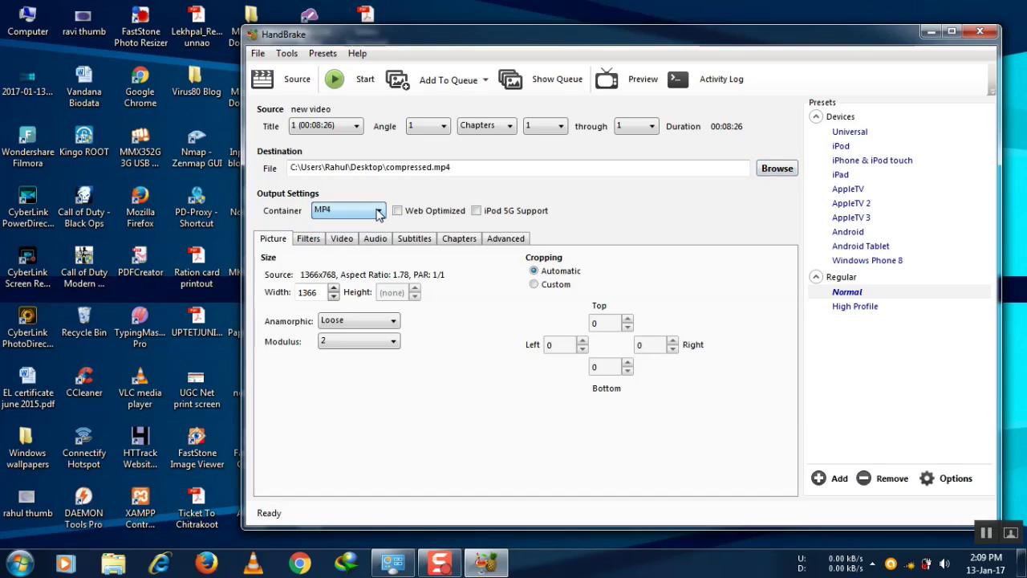
{"action": "left_click", "coordinate": [377, 213]}
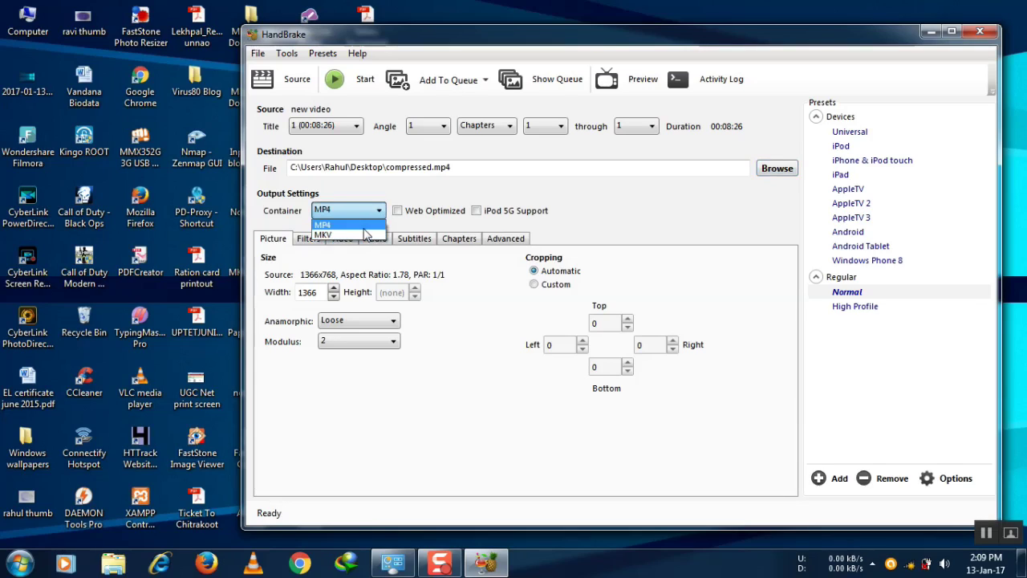
{"action": "left_click", "coordinate": [365, 231]}
{"action": "left_click", "coordinate": [374, 211]}
{"action": "left_click", "coordinate": [377, 212]}
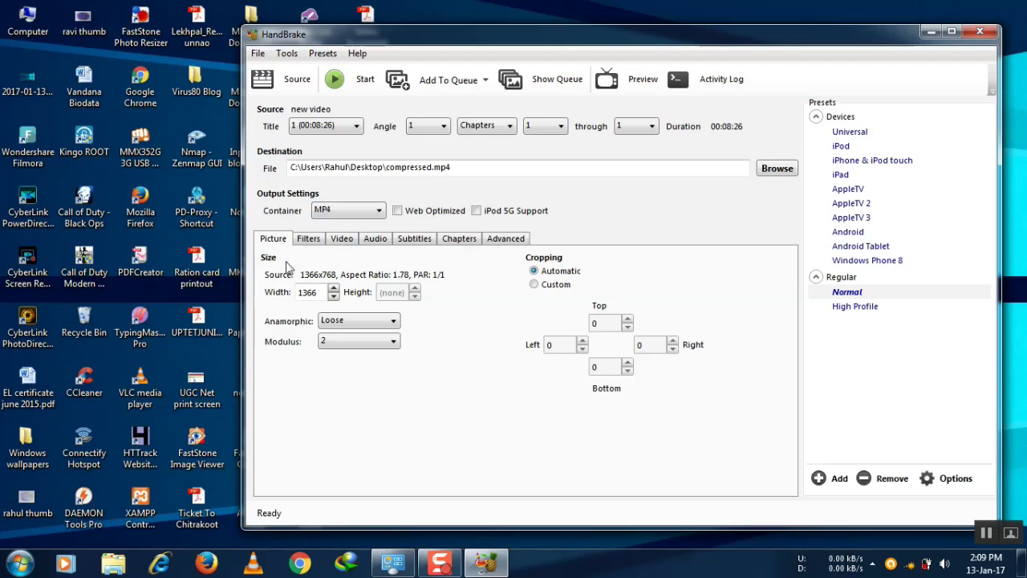
Try the Strict anamorphic option for the picture size and set it back to Loose
{"action": "left_click", "coordinate": [390, 323]}
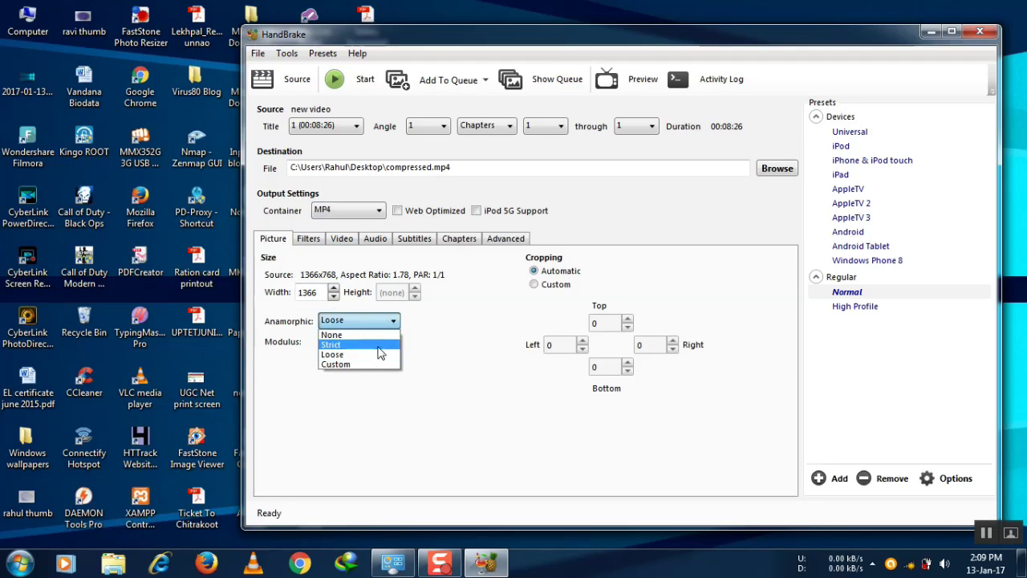
{"action": "left_click", "coordinate": [376, 358]}
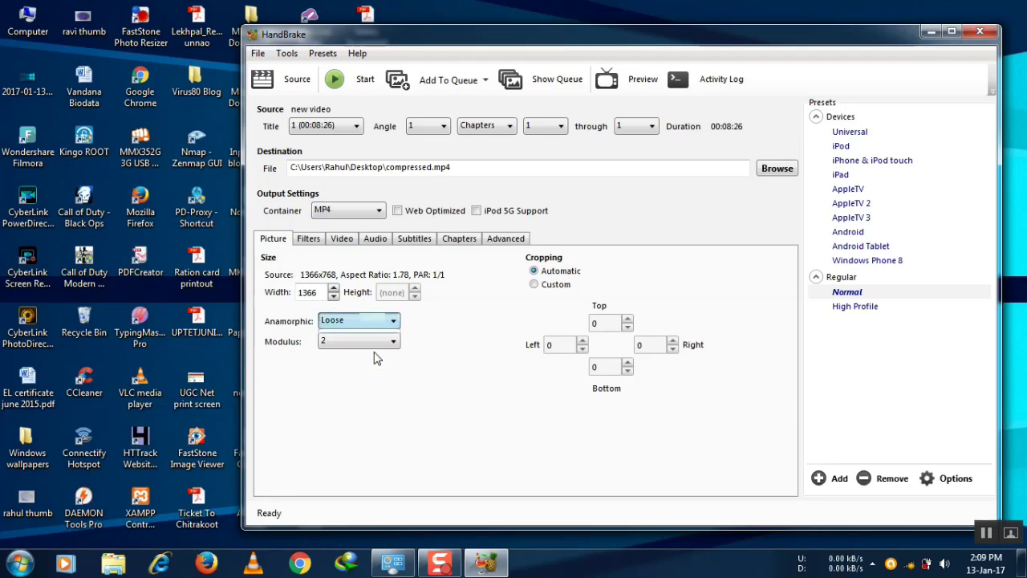
{"action": "left_click", "coordinate": [336, 322]}
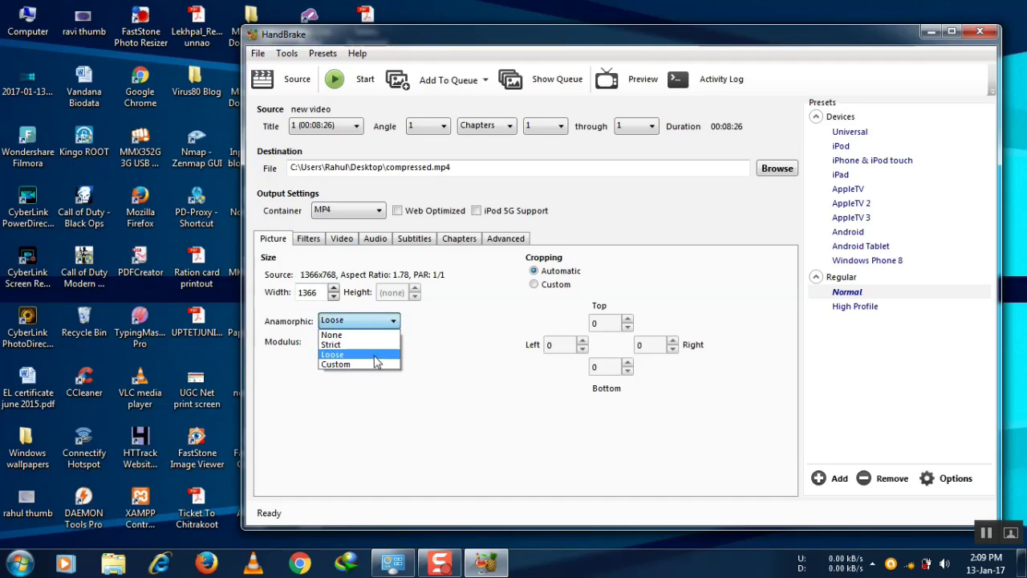
{"action": "left_click", "coordinate": [381, 345]}
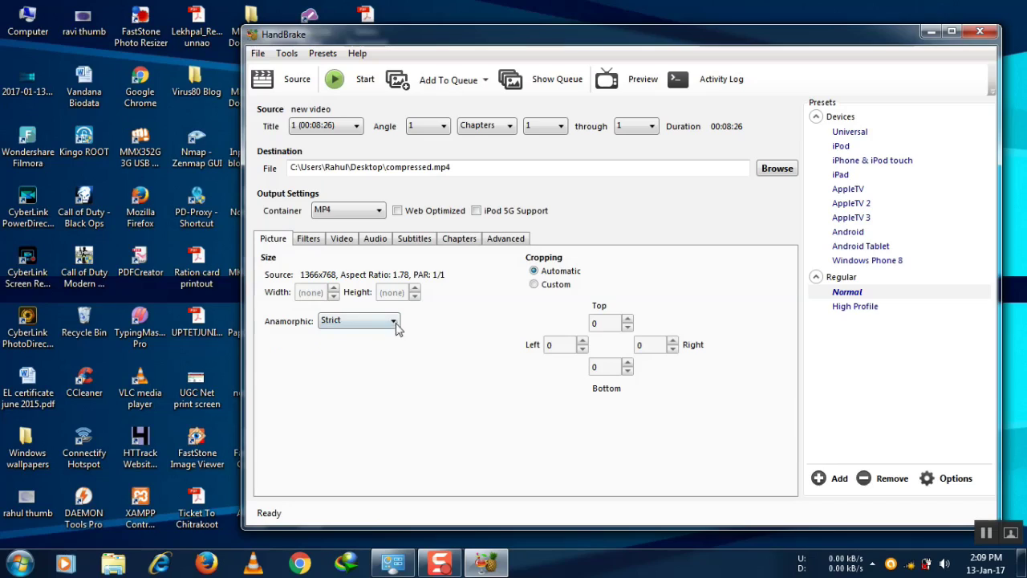
{"action": "left_click", "coordinate": [395, 322]}
{"action": "left_click", "coordinate": [380, 355]}
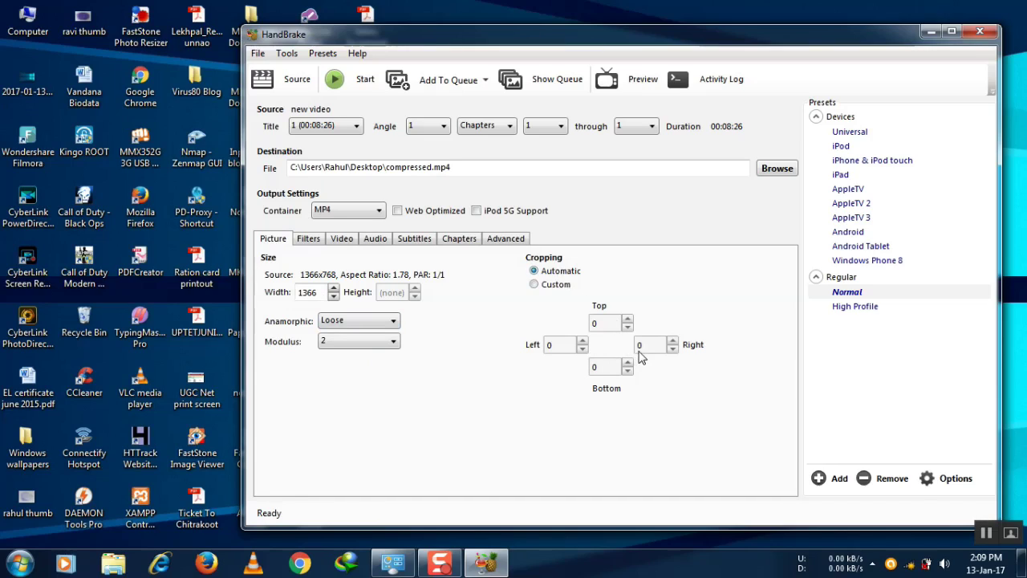
Review the filter settings and the available video codecs, keeping H.264 (x264) selected
{"action": "left_click", "coordinate": [318, 244]}
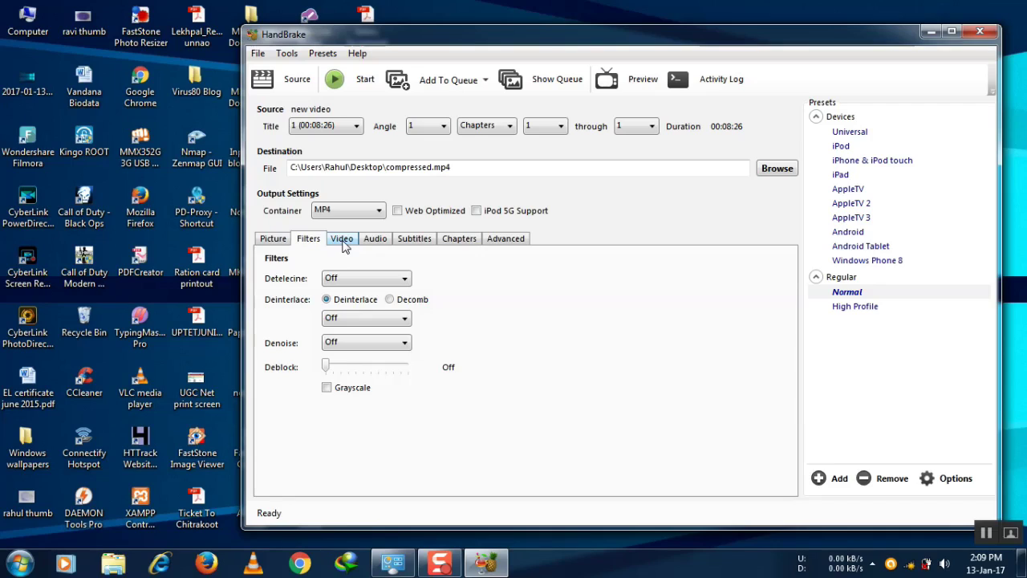
{"action": "left_click", "coordinate": [345, 246]}
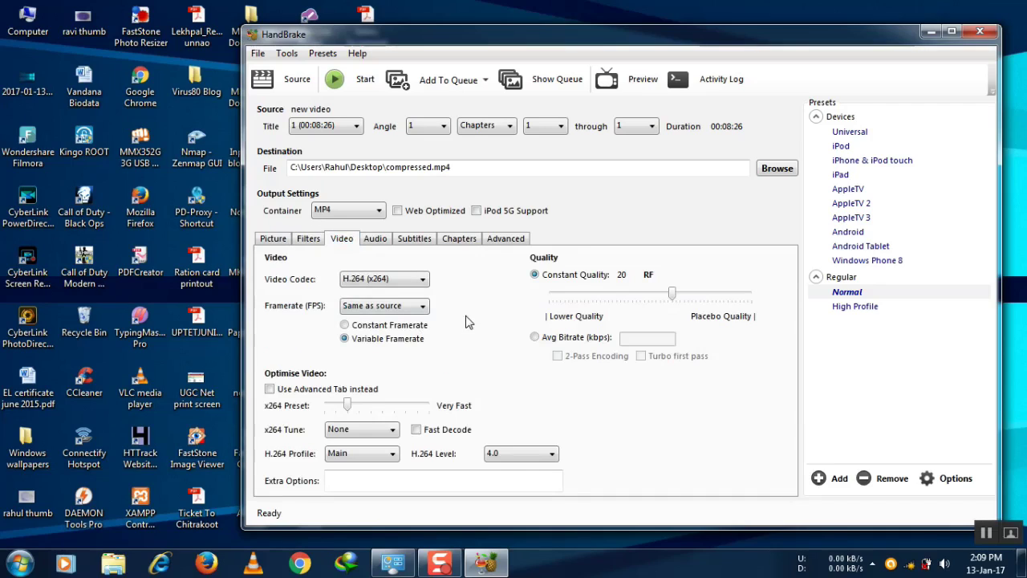
{"action": "left_click", "coordinate": [428, 281]}
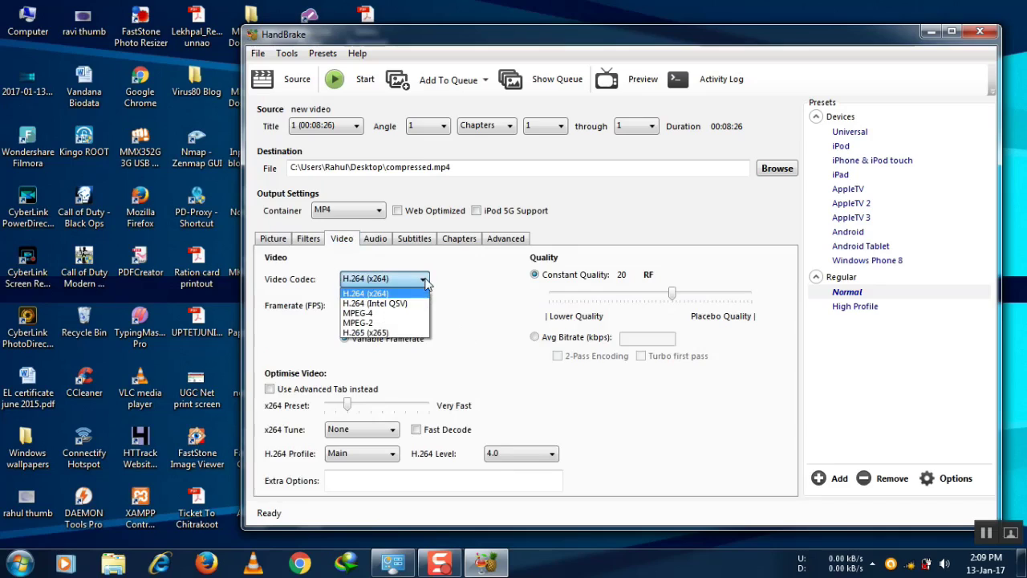
{"action": "left_click", "coordinate": [385, 294]}
{"action": "left_click", "coordinate": [413, 281]}
{"action": "left_click", "coordinate": [425, 281]}
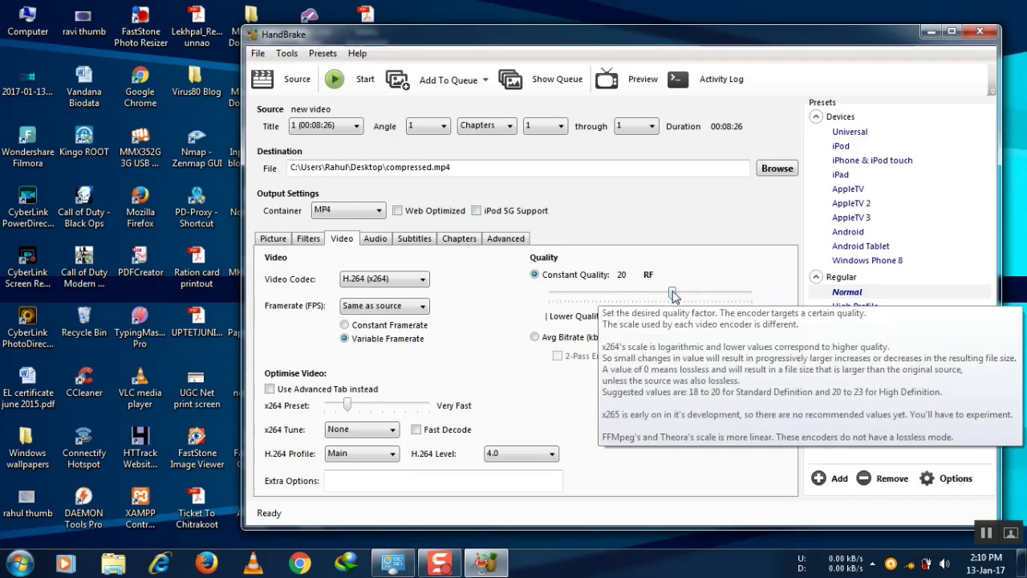
Try constant quality values across the whole range, including RF 23 and RF 0, and set it back to RF 20
{"action": "left_click_drag", "start_coordinate": [672, 297], "coordinate": [663, 298]}
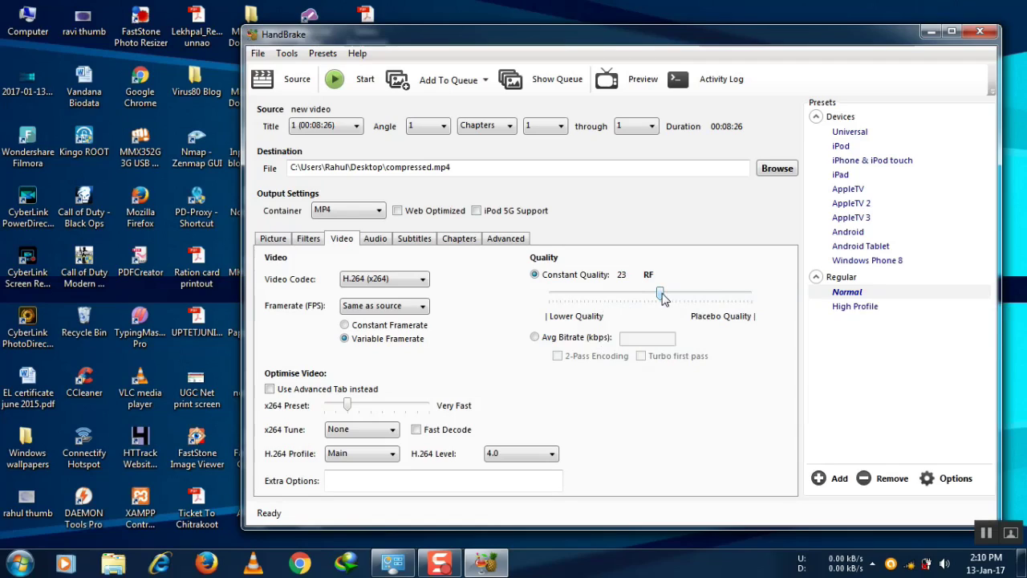
{"action": "left_click_drag", "start_coordinate": [662, 297], "coordinate": [552, 301]}
{"action": "left_click_drag", "start_coordinate": [552, 297], "coordinate": [753, 296]}
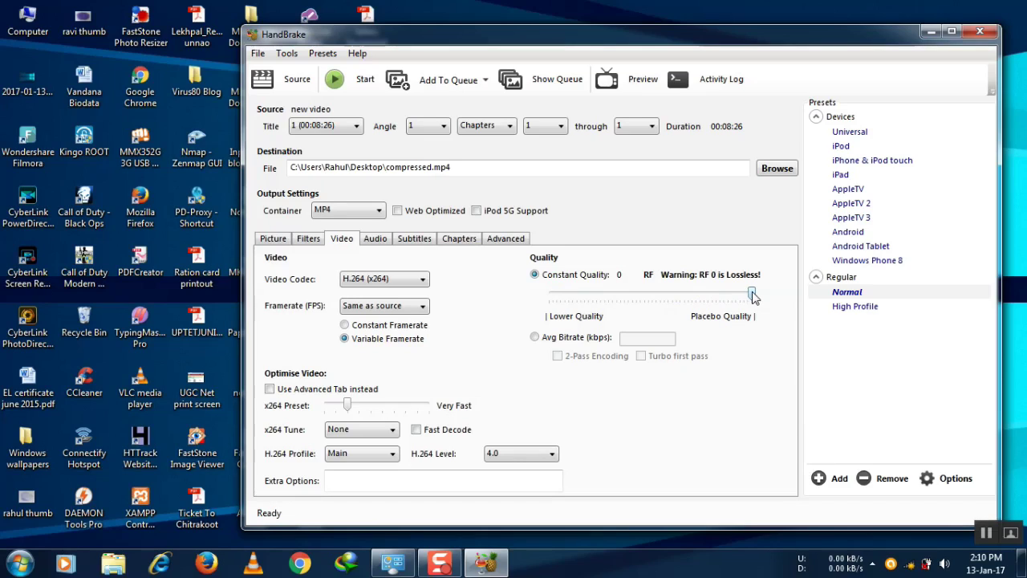
{"action": "left_click_drag", "start_coordinate": [752, 296], "coordinate": [669, 295]}
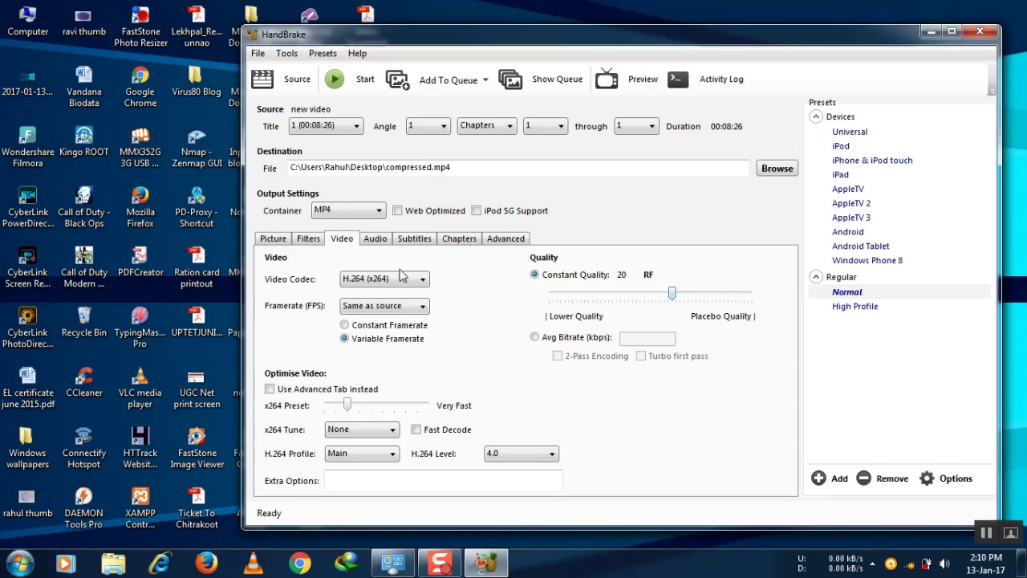
Set the bitrate of the AAC audio track to 128
{"action": "left_click", "coordinate": [374, 239]}
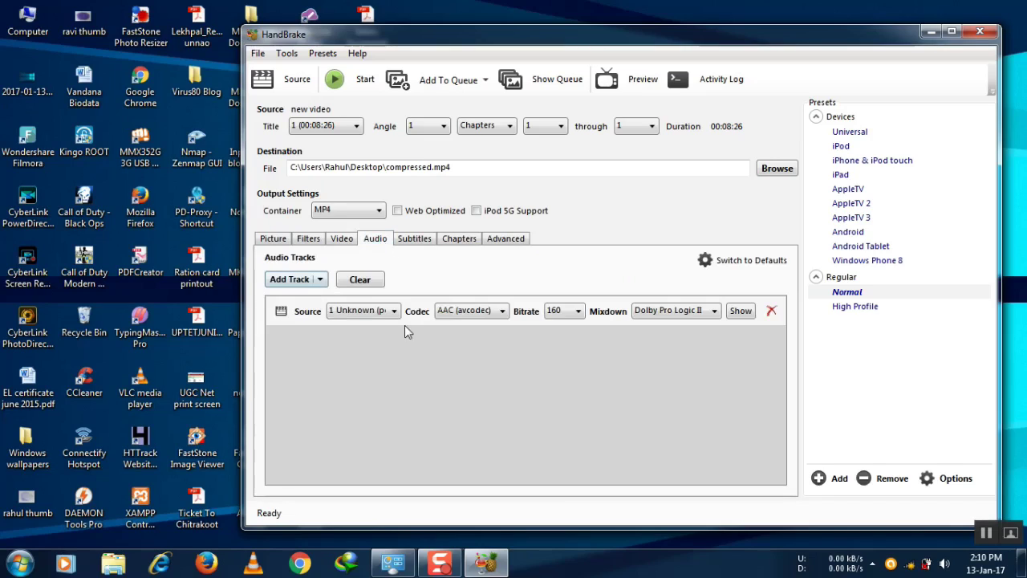
{"action": "left_click", "coordinate": [581, 313]}
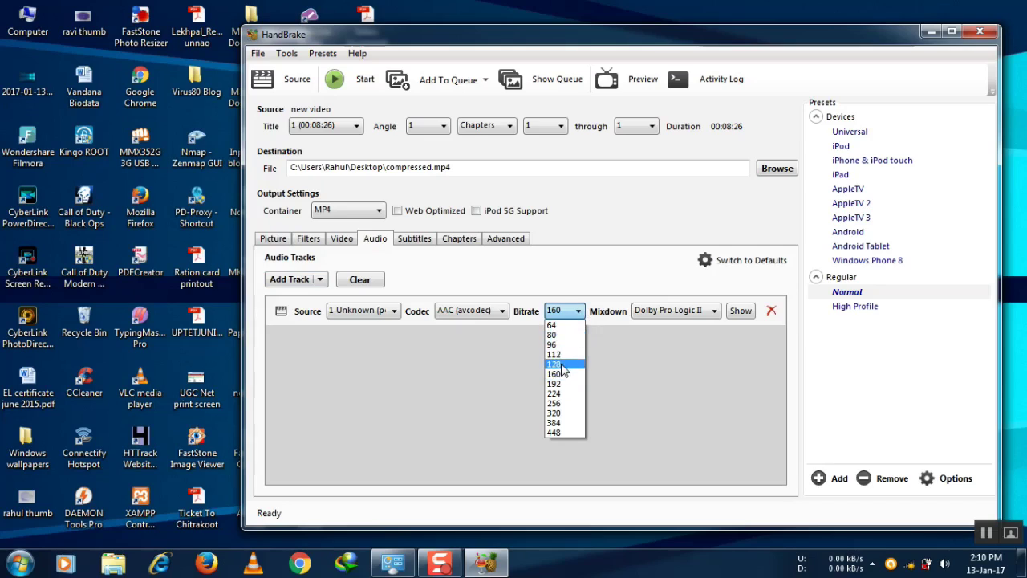
{"action": "left_click", "coordinate": [564, 365]}
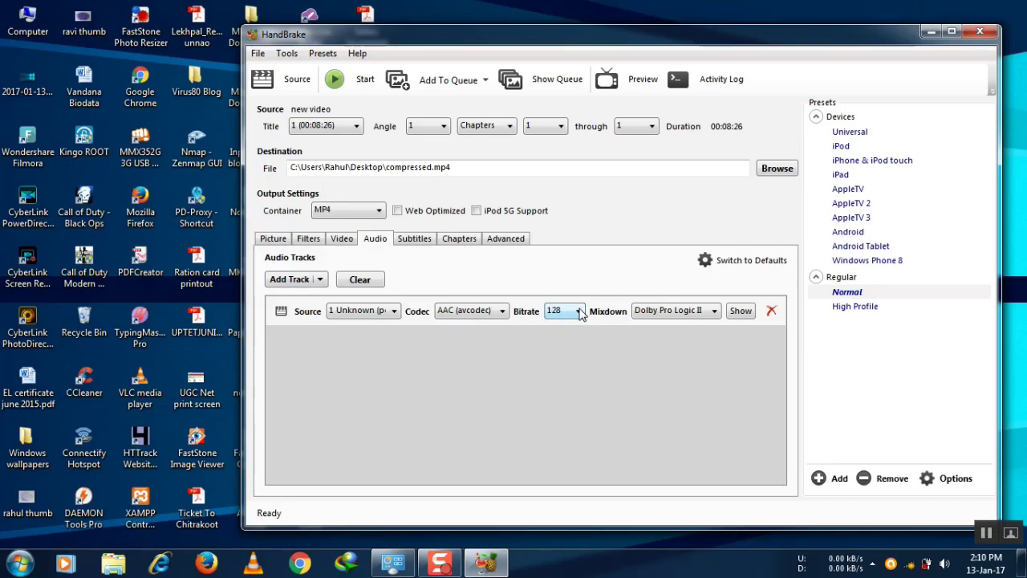
Look through the subtitle, chapter and advanced settings without changing them
{"action": "left_click", "coordinate": [417, 241]}
{"action": "left_click", "coordinate": [459, 240]}
{"action": "left_click", "coordinate": [502, 241]}
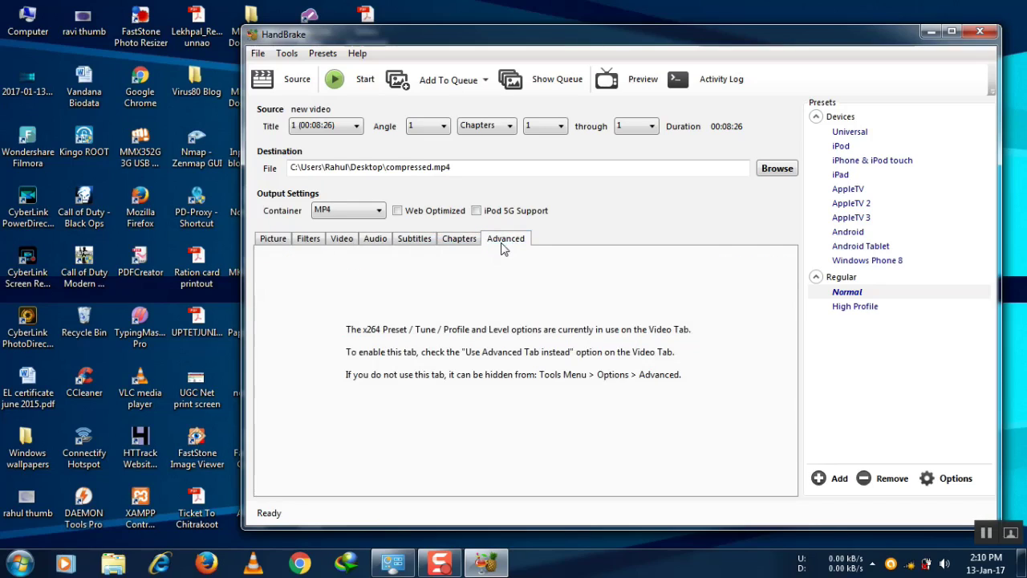
Return to the picture settings, start the encode, and minimize HandBrake once the queue is finished
{"action": "left_click", "coordinate": [275, 240]}
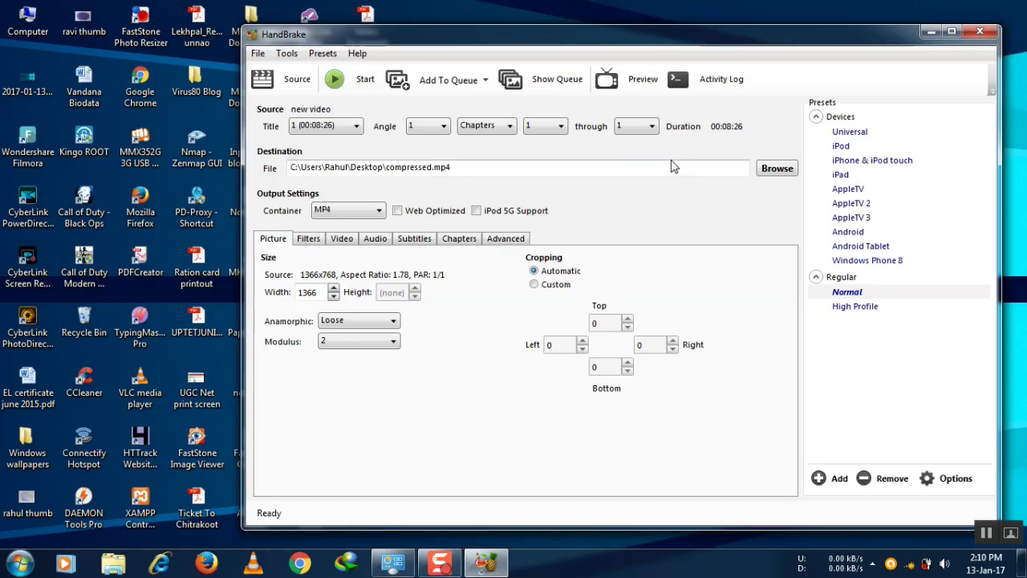
{"action": "left_click", "coordinate": [361, 85]}
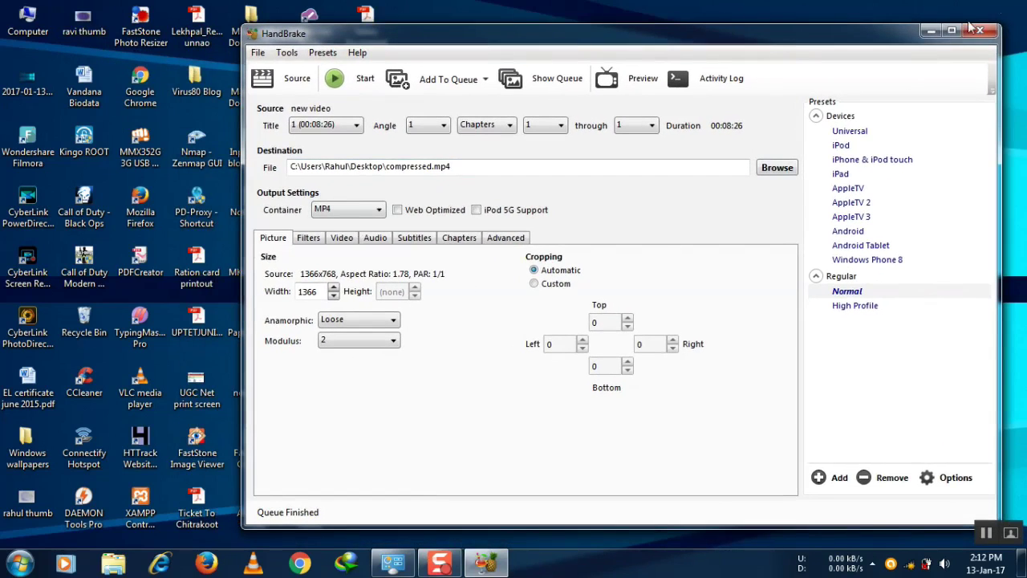
{"action": "left_click", "coordinate": [929, 31]}
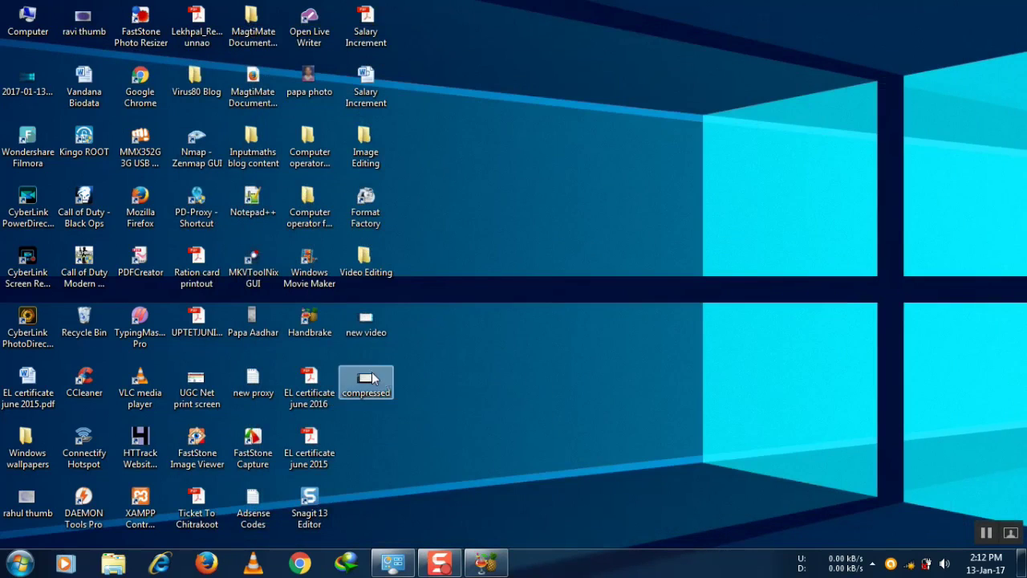
Check the file size of the original new video on the Desktop in its properties, and close them
{"action": "left_click", "coordinate": [364, 322]}
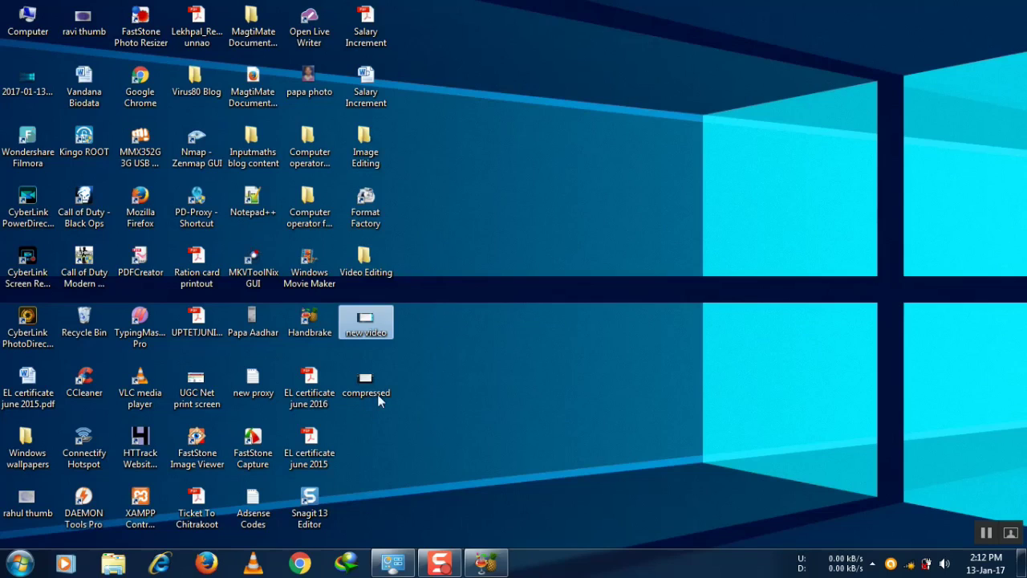
{"action": "right_click", "coordinate": [387, 325]}
{"action": "left_click", "coordinate": [459, 544]}
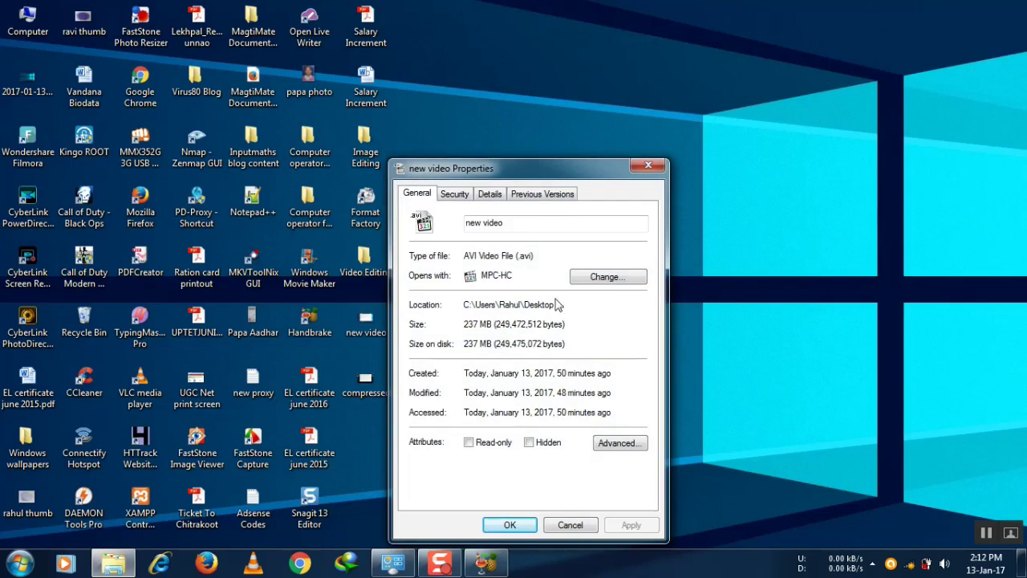
{"action": "left_click", "coordinate": [648, 166]}
Compare the file sizes of compressed and new video with their properties side by side, and close both windows
{"action": "right_click", "coordinate": [369, 388]}
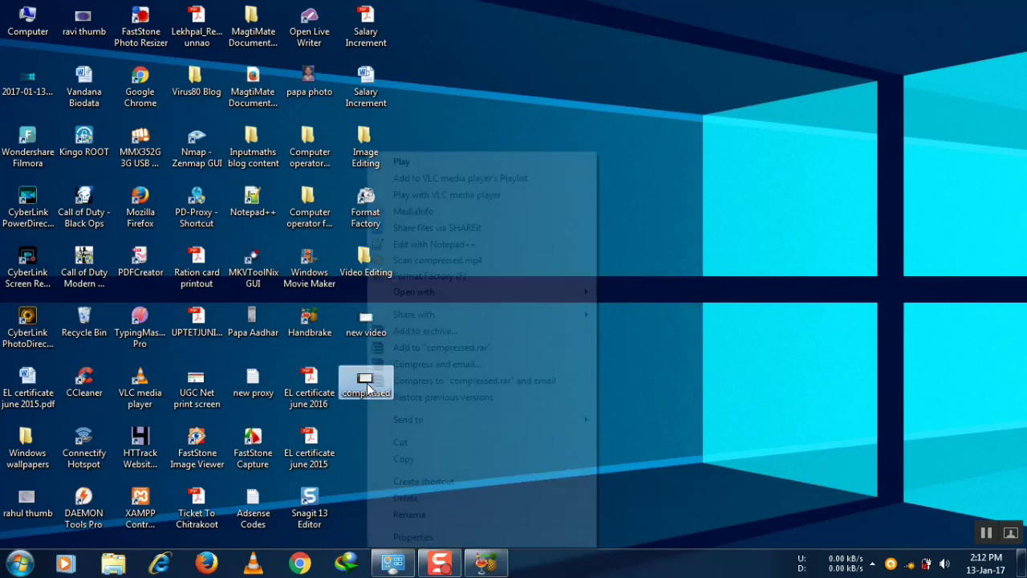
{"action": "left_click", "coordinate": [430, 542]}
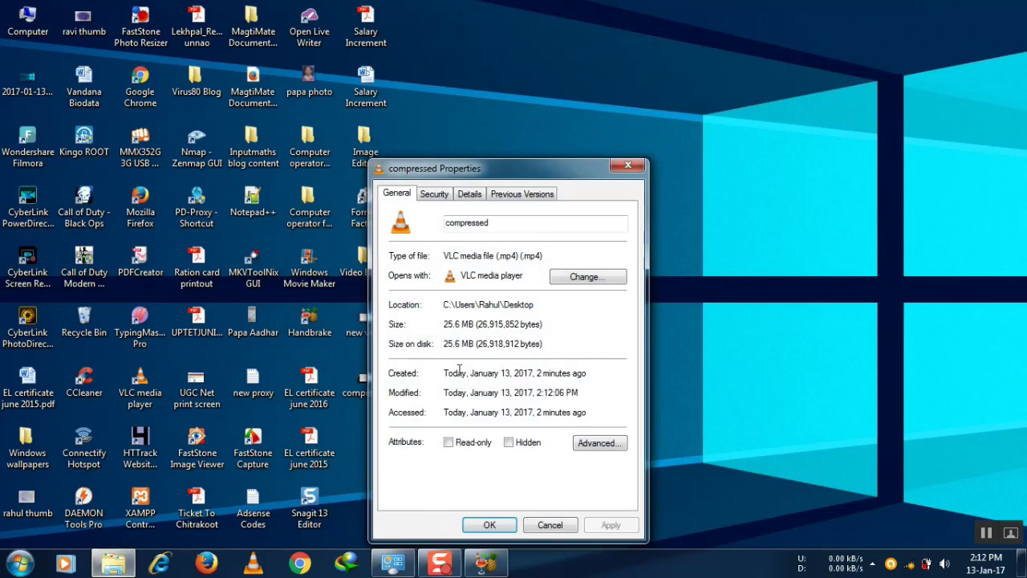
{"action": "left_click_drag", "start_coordinate": [526, 165], "coordinate": [858, 110]}
{"action": "right_click", "coordinate": [371, 318]}
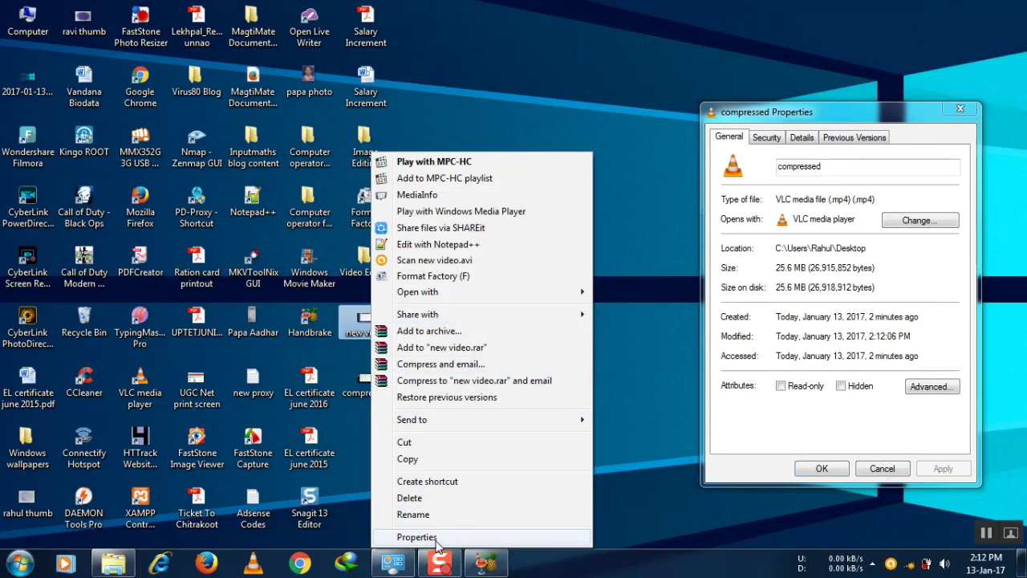
{"action": "left_click", "coordinate": [437, 539]}
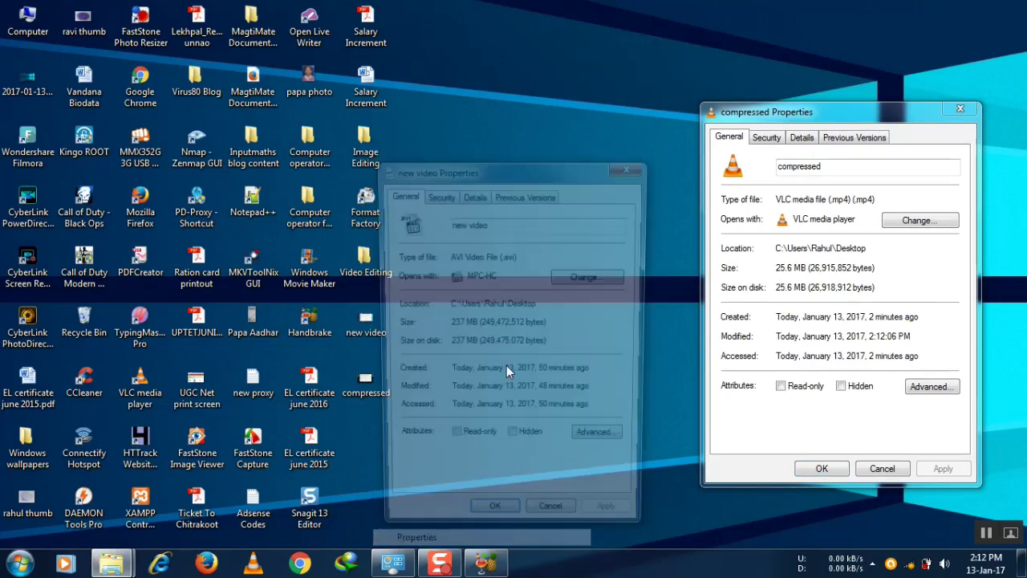
{"action": "left_click_drag", "start_coordinate": [537, 161], "coordinate": [592, 82]}
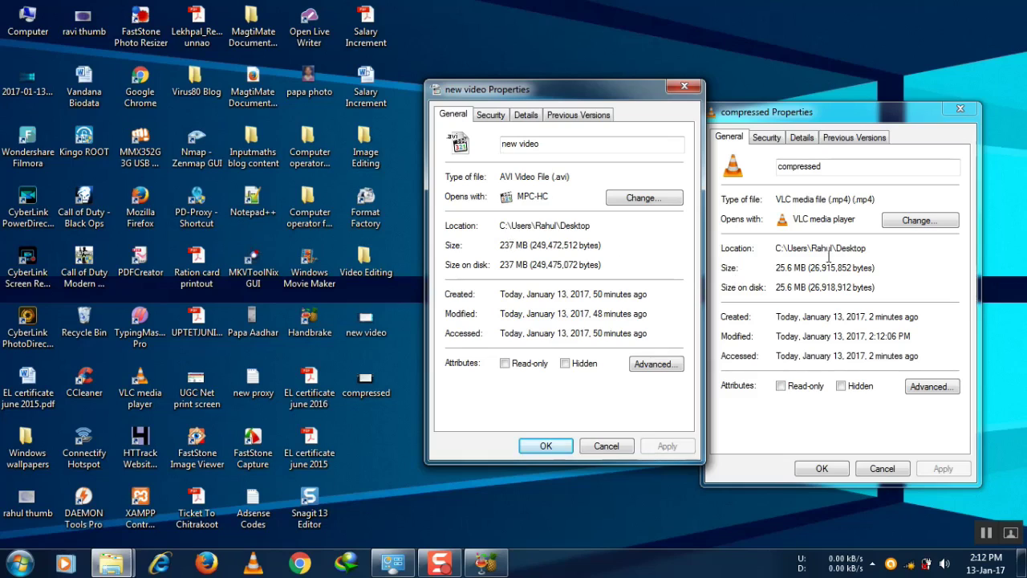
{"action": "left_click", "coordinate": [822, 469]}
{"action": "left_click", "coordinate": [549, 448]}
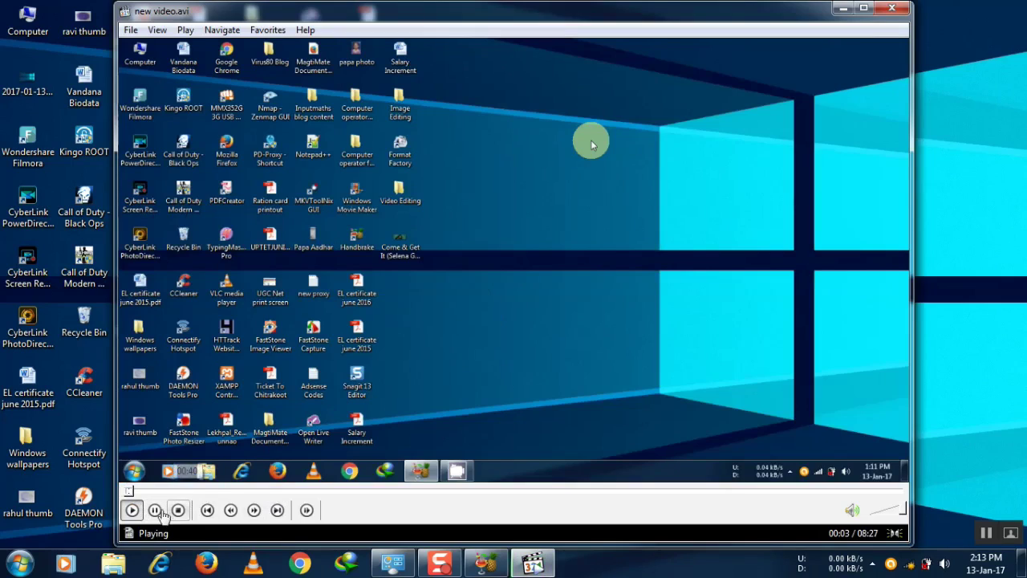
Play the original new video briefly to check its quality, pause it and close the player
{"action": "left_click", "coordinate": [155, 510]}
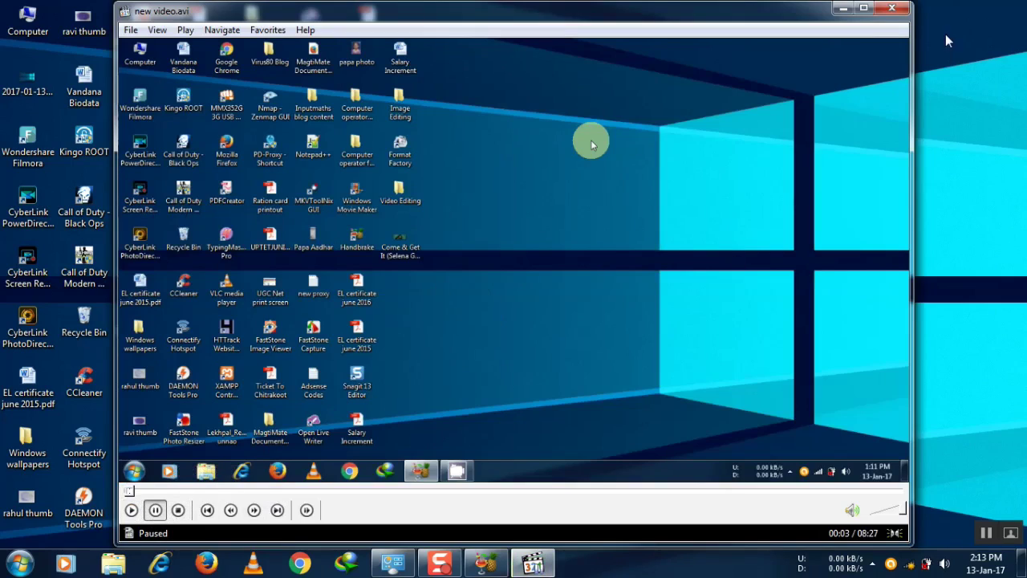
{"action": "left_click", "coordinate": [892, 8]}
Play the compressed video in VLC media player in a restored, repositioned window to check its quality, and close the player
{"action": "right_click", "coordinate": [372, 391]}
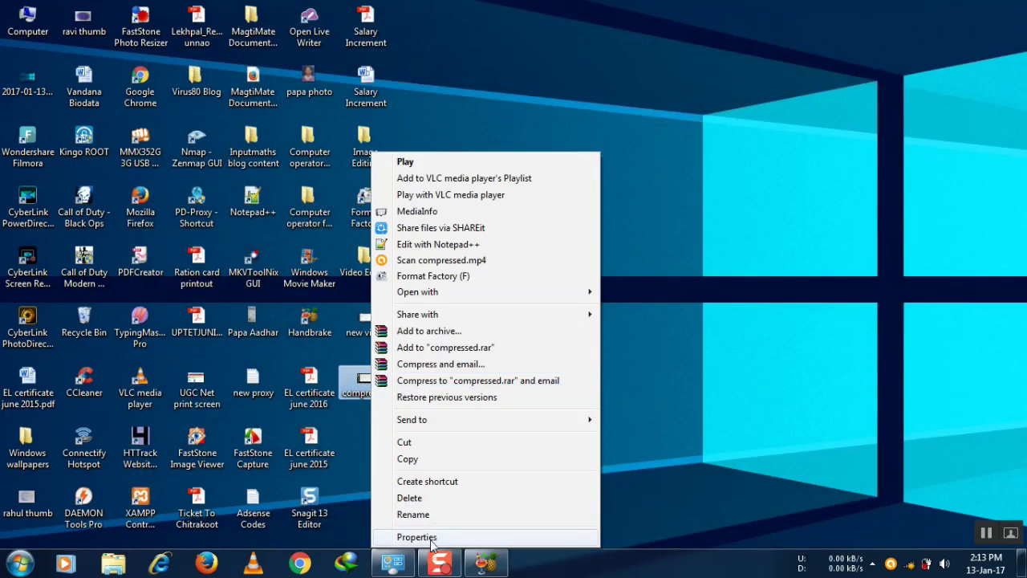
{"action": "left_click", "coordinate": [410, 161]}
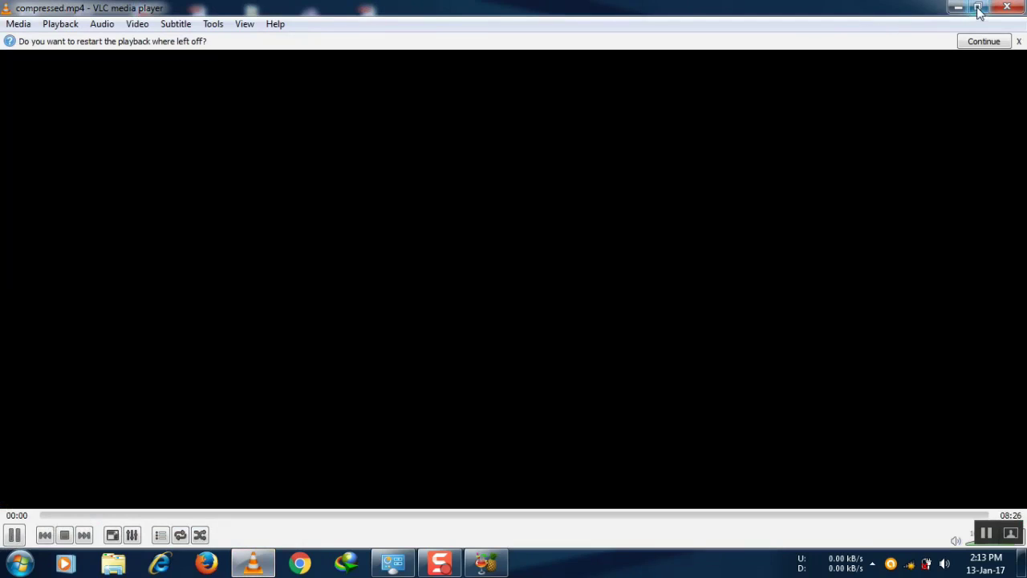
{"action": "left_click", "coordinate": [977, 7]}
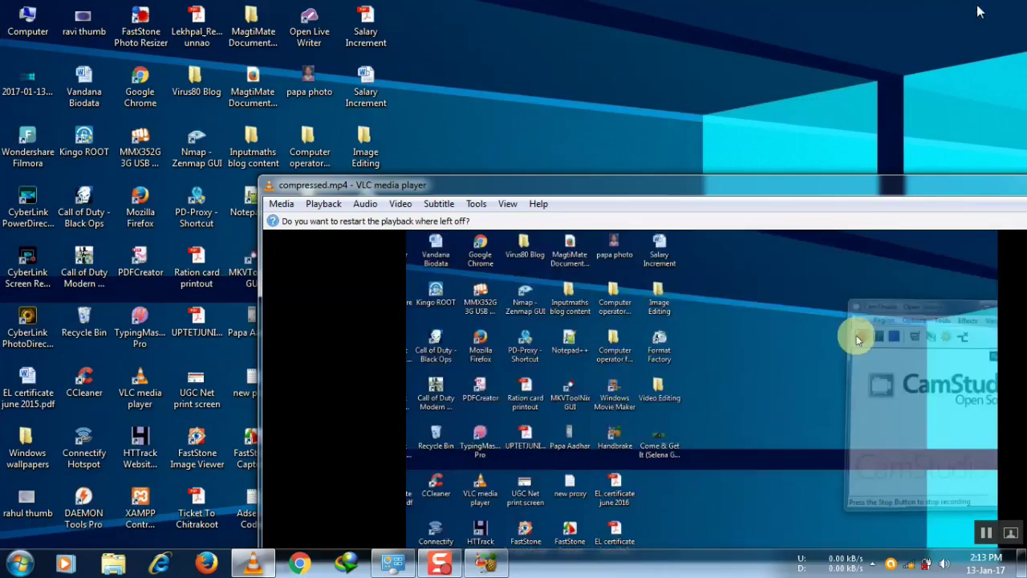
{"action": "left_click_drag", "start_coordinate": [596, 186], "coordinate": [500, 58]}
{"action": "double_click", "coordinate": [602, 208]}
{"action": "double_click", "coordinate": [603, 207]}
{"action": "left_click", "coordinate": [1020, 47]}
{"action": "right_click", "coordinate": [537, 174]}
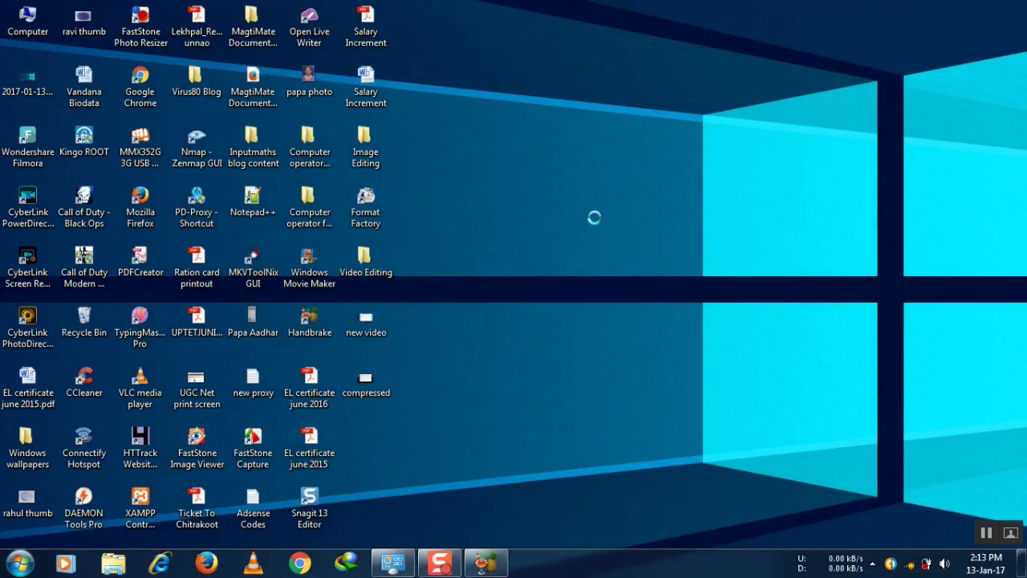
{"action": "left_click", "coordinate": [595, 217]}
{"action": "mouse_move", "coordinate": [379, 397]}
{"action": "mouse_move", "coordinate": [320, 320]}
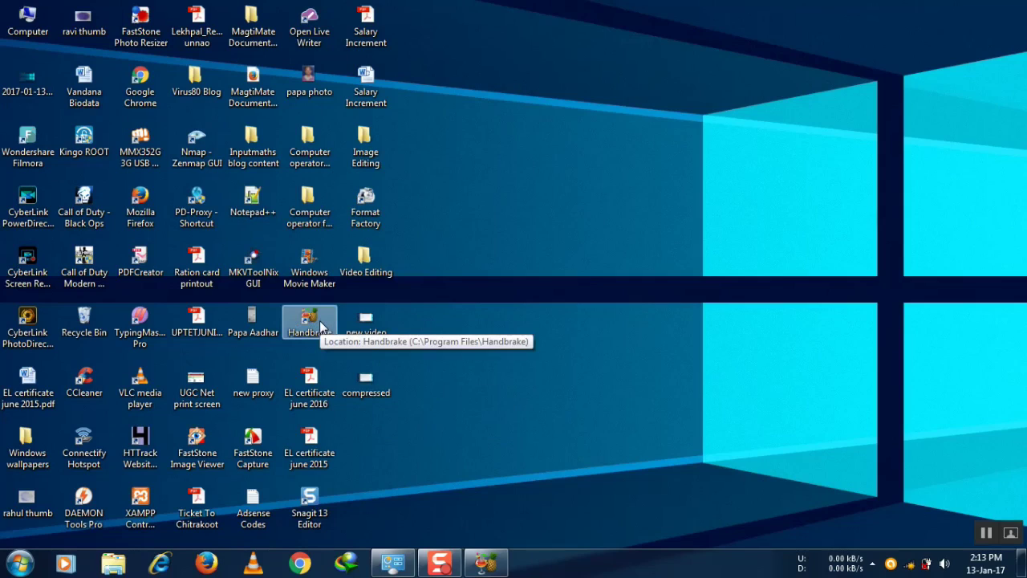
{"action": "right_click", "coordinate": [583, 229]}
{"action": "left_click", "coordinate": [625, 275]}
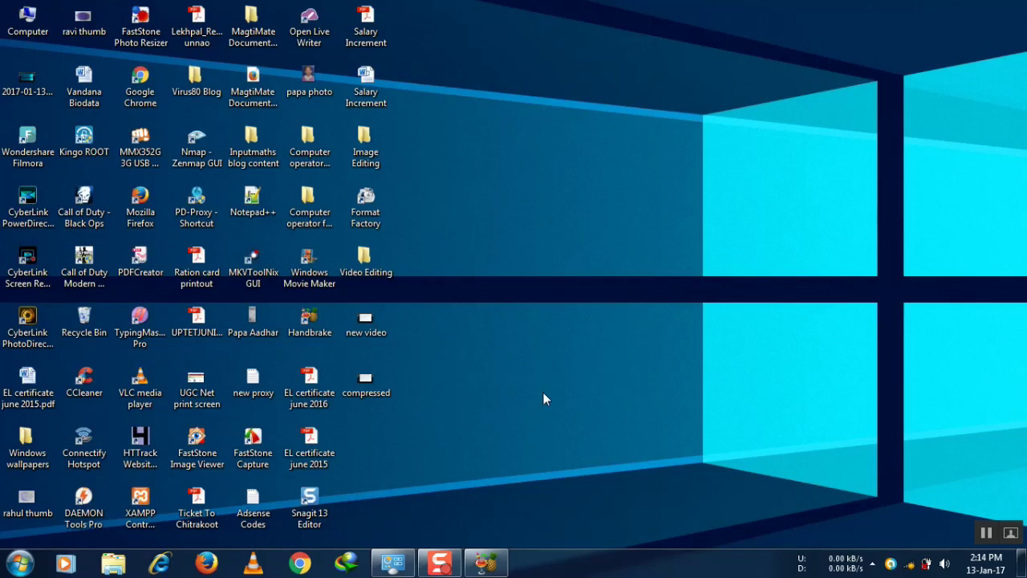